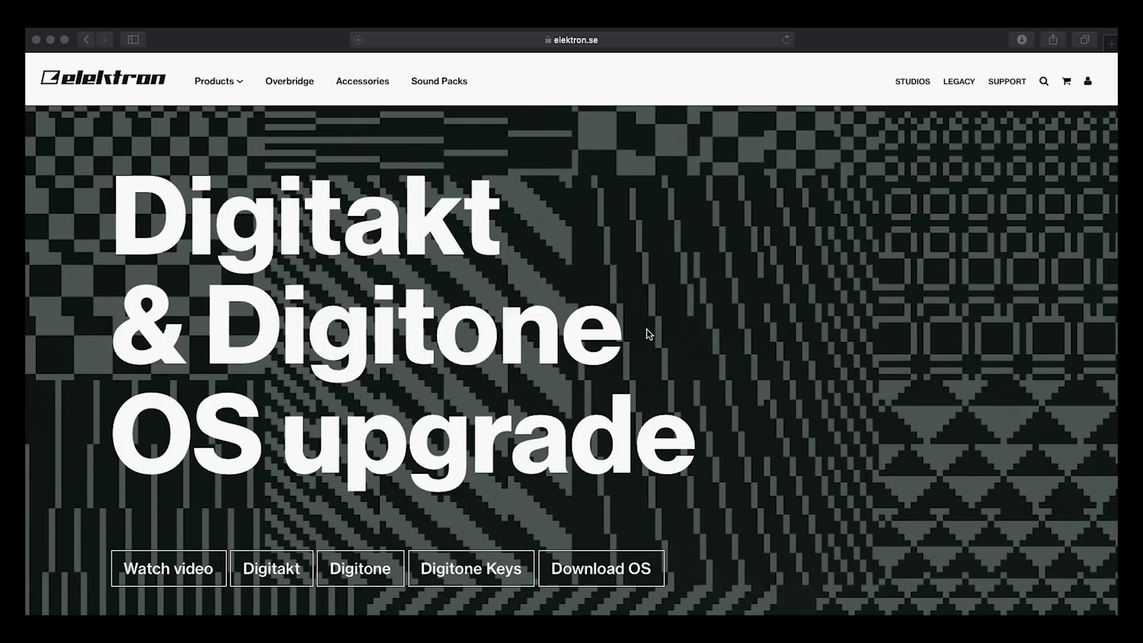
- Go from Elektron's Overbridge product page to the Download Overbridge 2 page
left_click(286, 81)
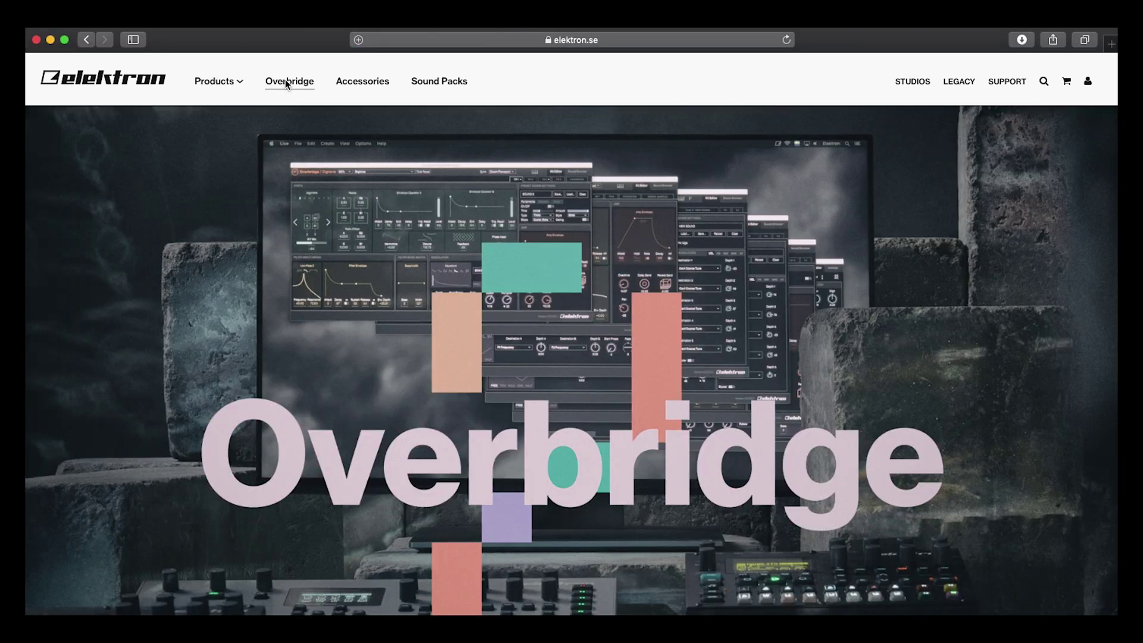
scroll(522, 252, "down", 3)
scroll(523, 256, "down", 15)
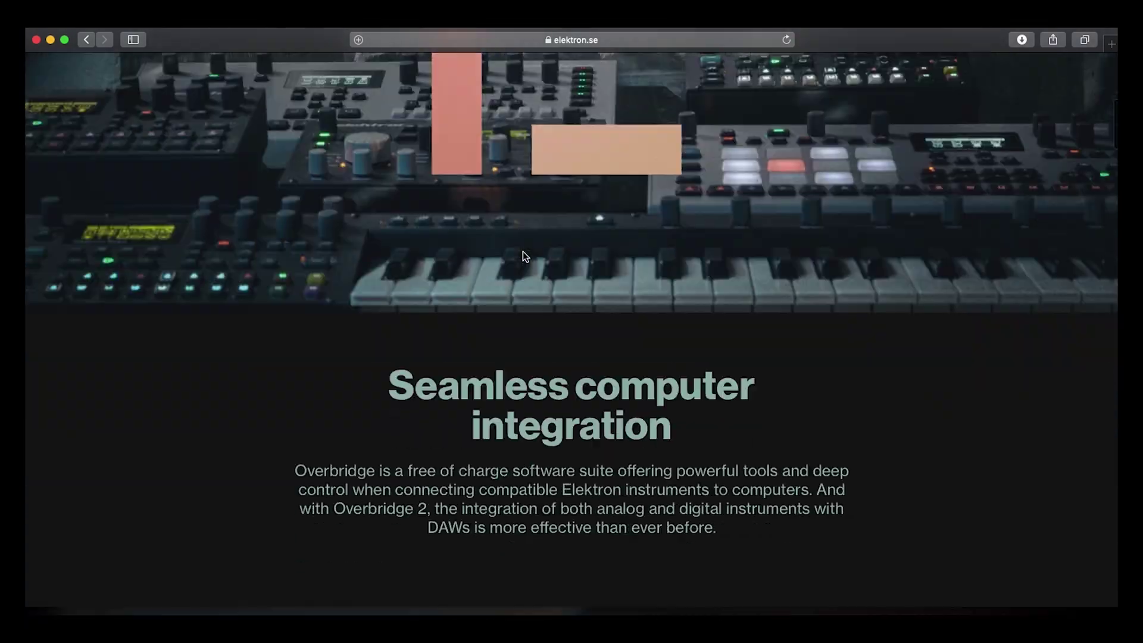
scroll(523, 256, "down", 20)
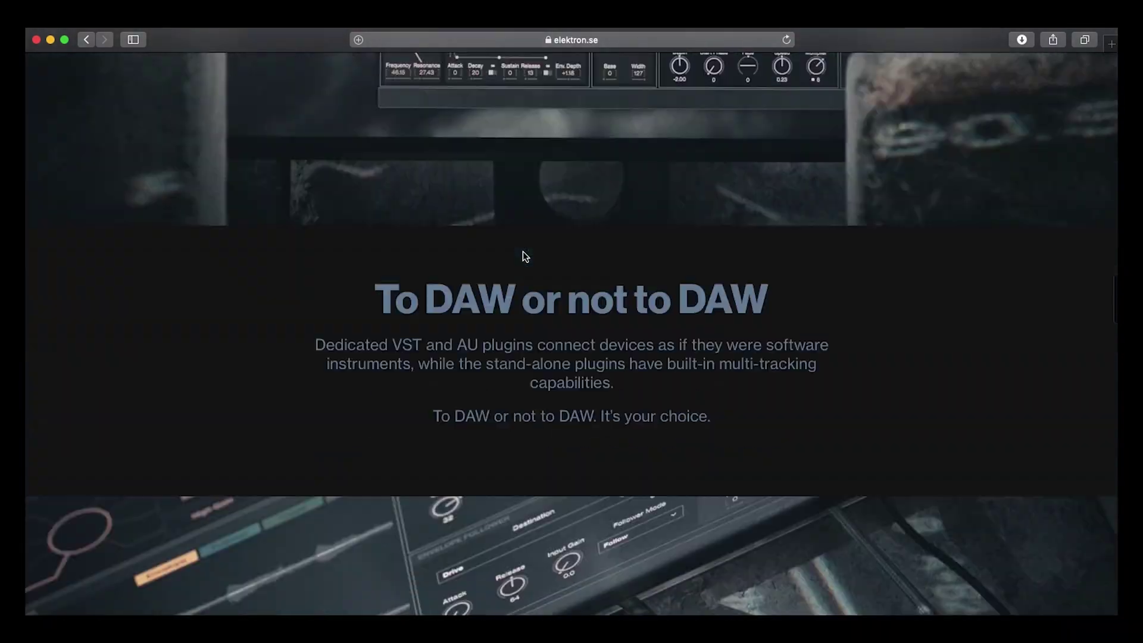
scroll(523, 256, "down", 15)
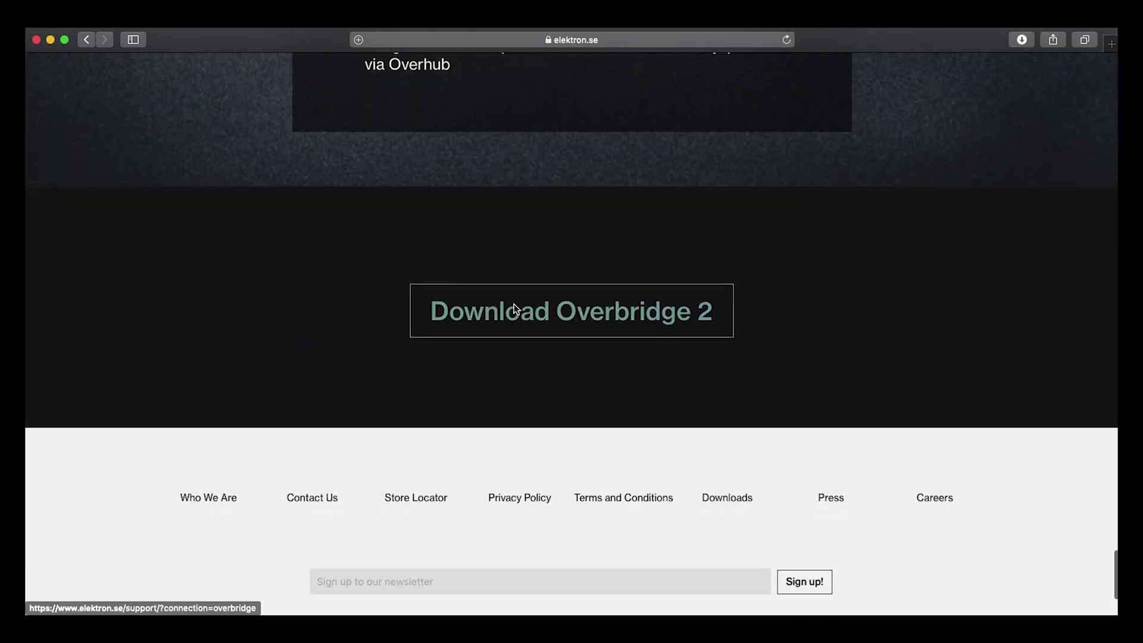
left_click(513, 305)
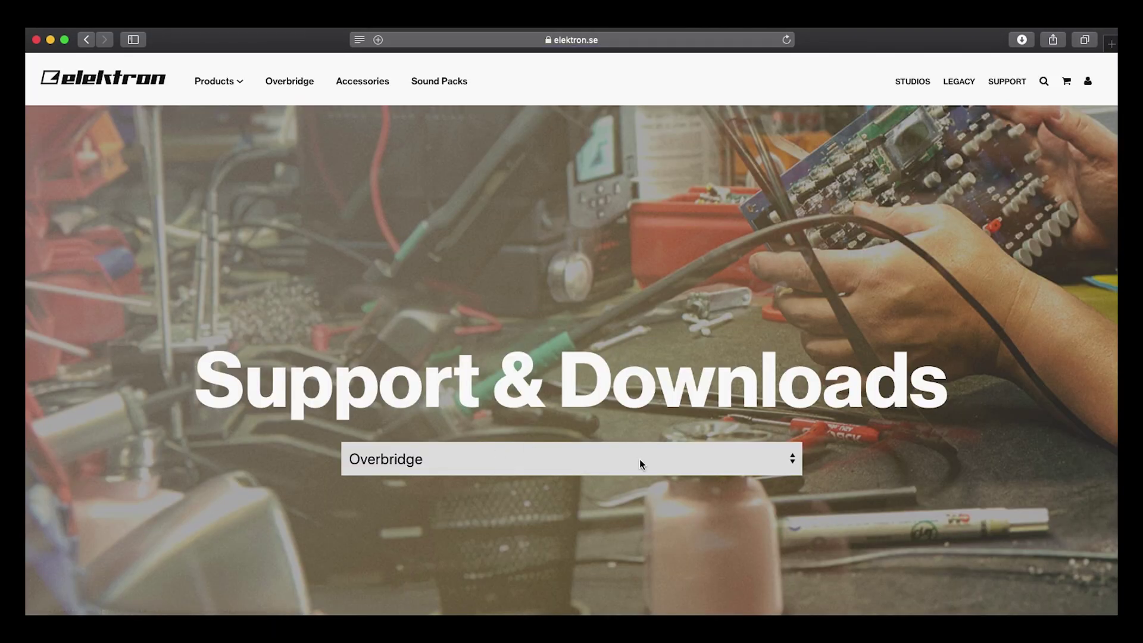
- Load the Overbridge support resources and download the macOS Overbridge 2.0.39 installer
scroll(510, 332, "down", 5)
left_click(793, 322)
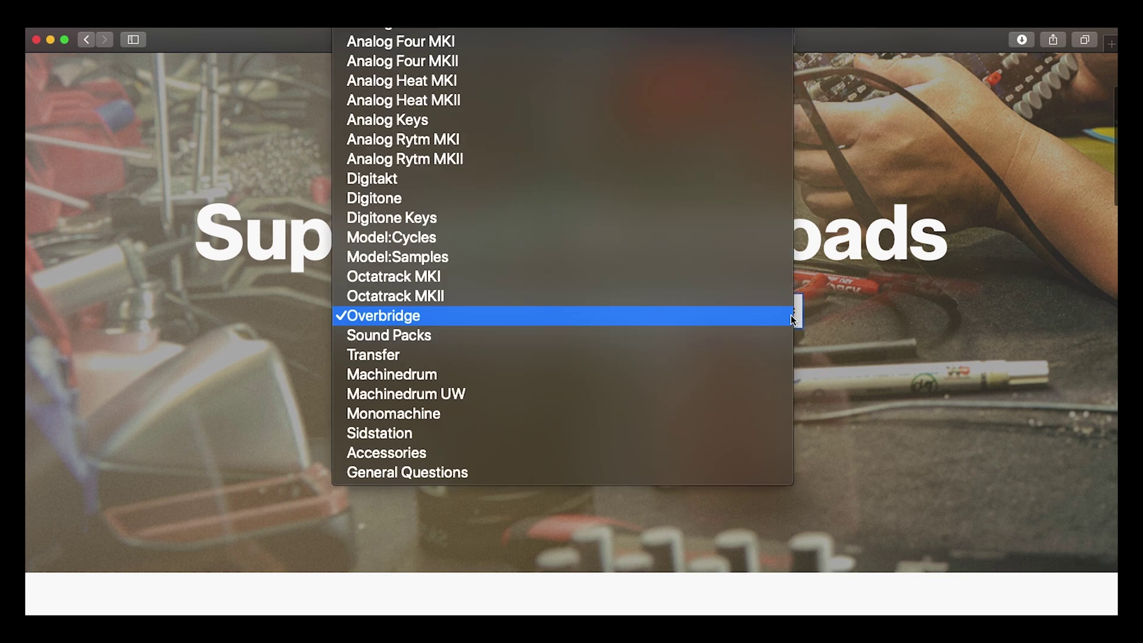
left_click(474, 317)
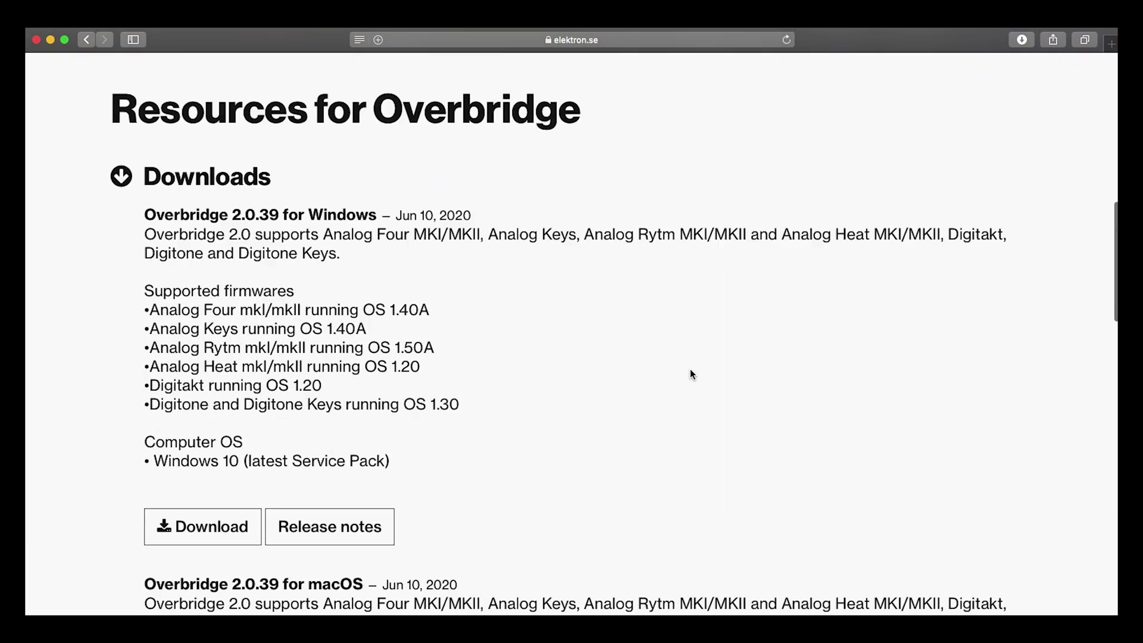
scroll(598, 360, "down", 2)
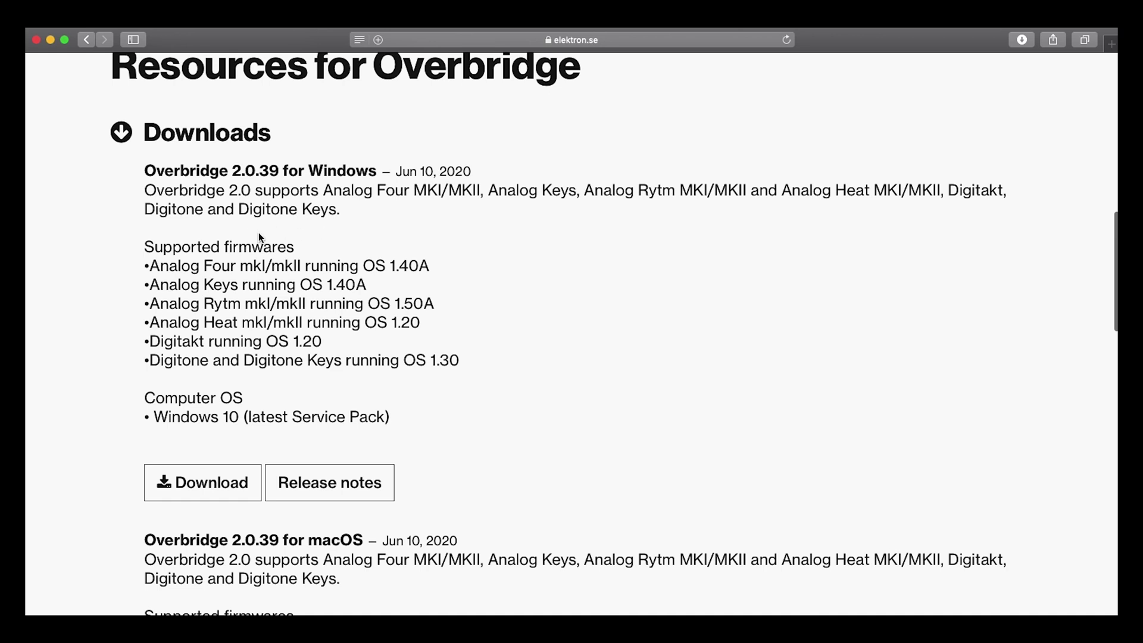
scroll(260, 235, "down", 10)
scroll(260, 235, "up", 3)
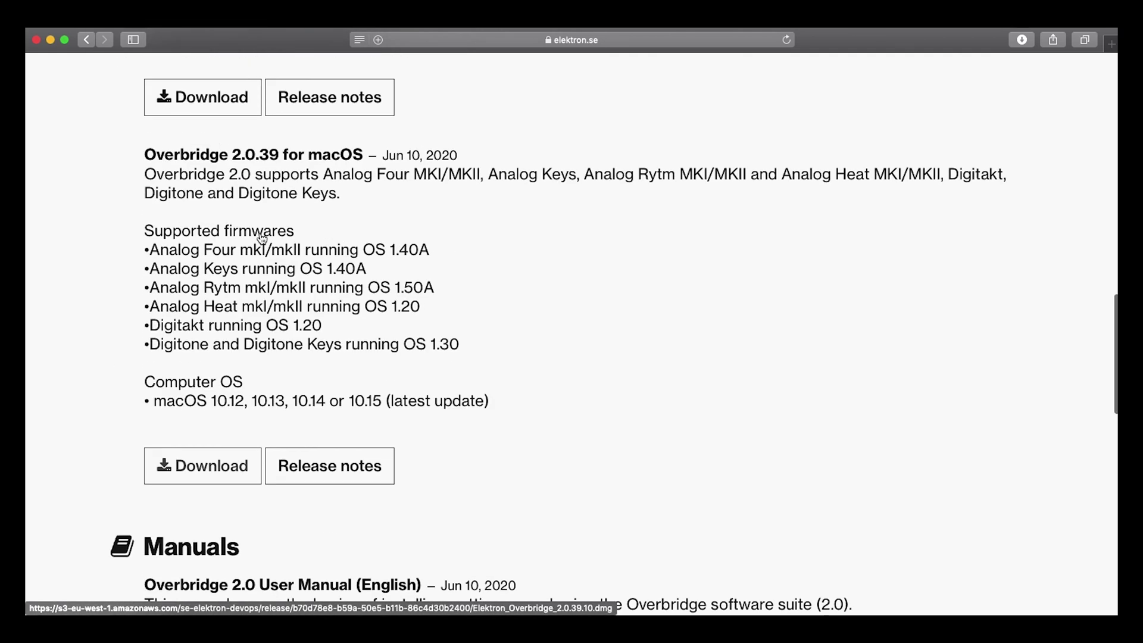
scroll(262, 235, "up", 3)
scroll(260, 235, "down", 2)
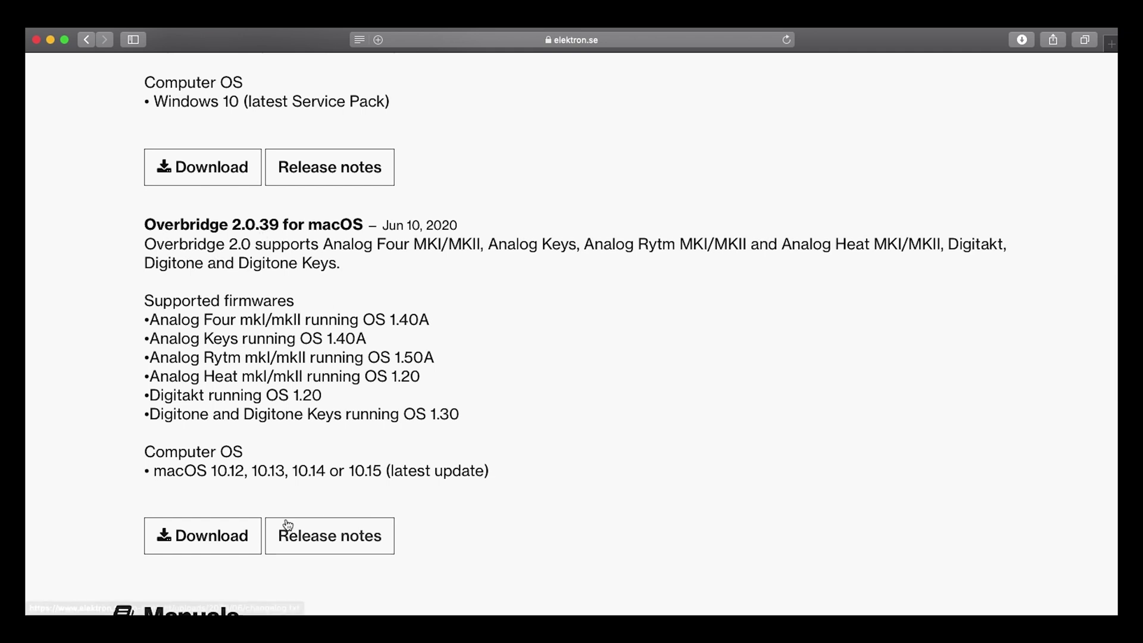
left_click(194, 539)
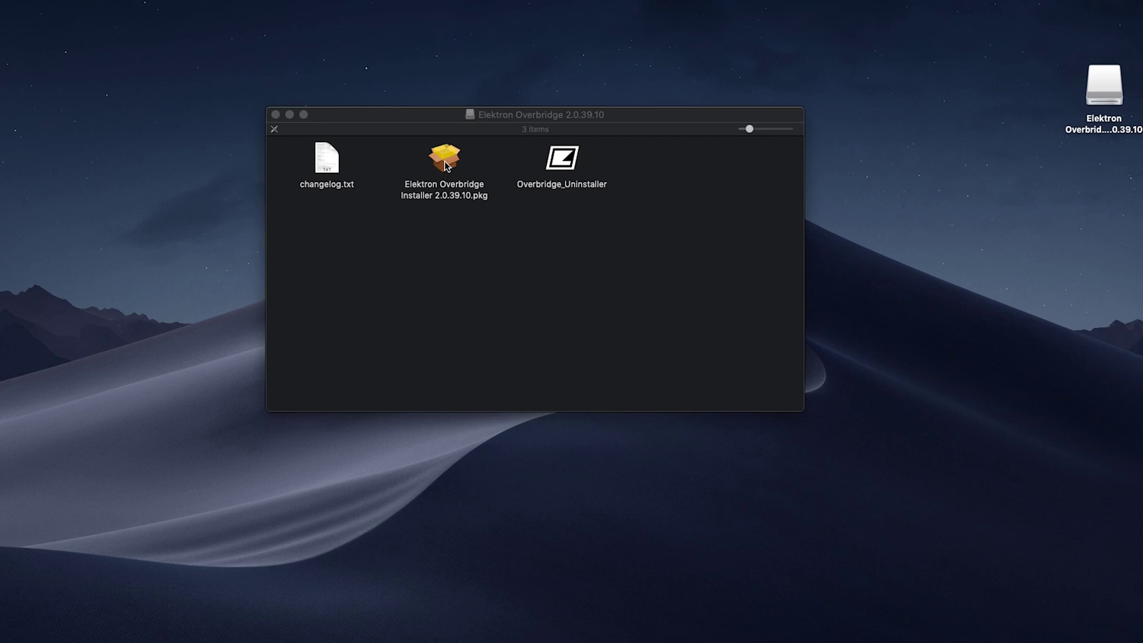
- Launch the Overbridge .pkg installer and accept the software licence agreement
left_click(447, 166)
double_click(446, 165)
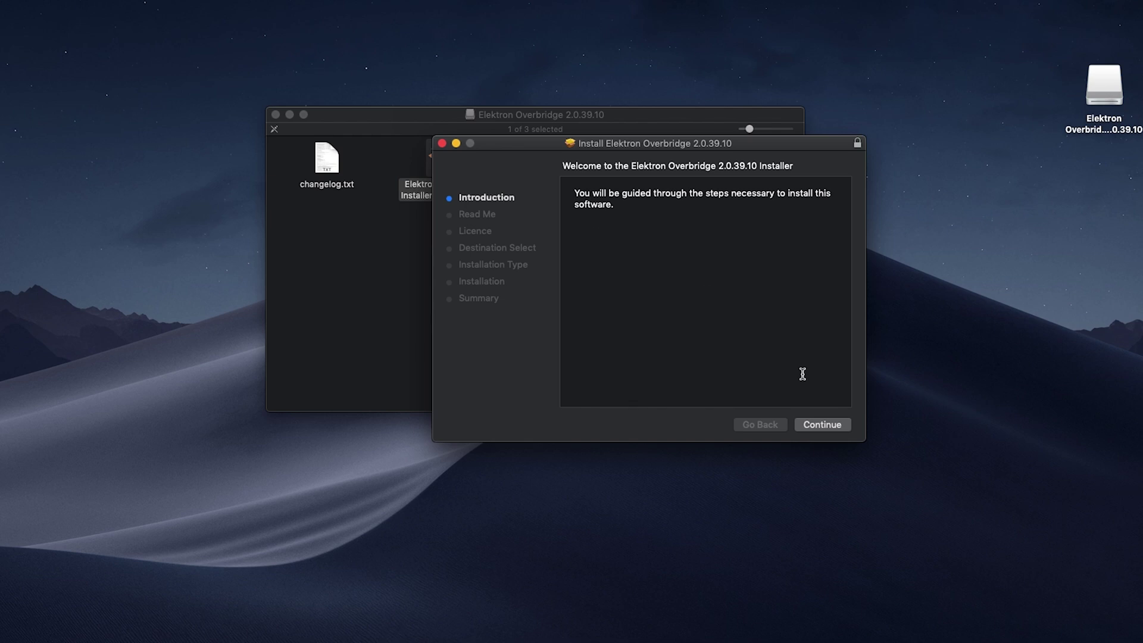
left_click(824, 426)
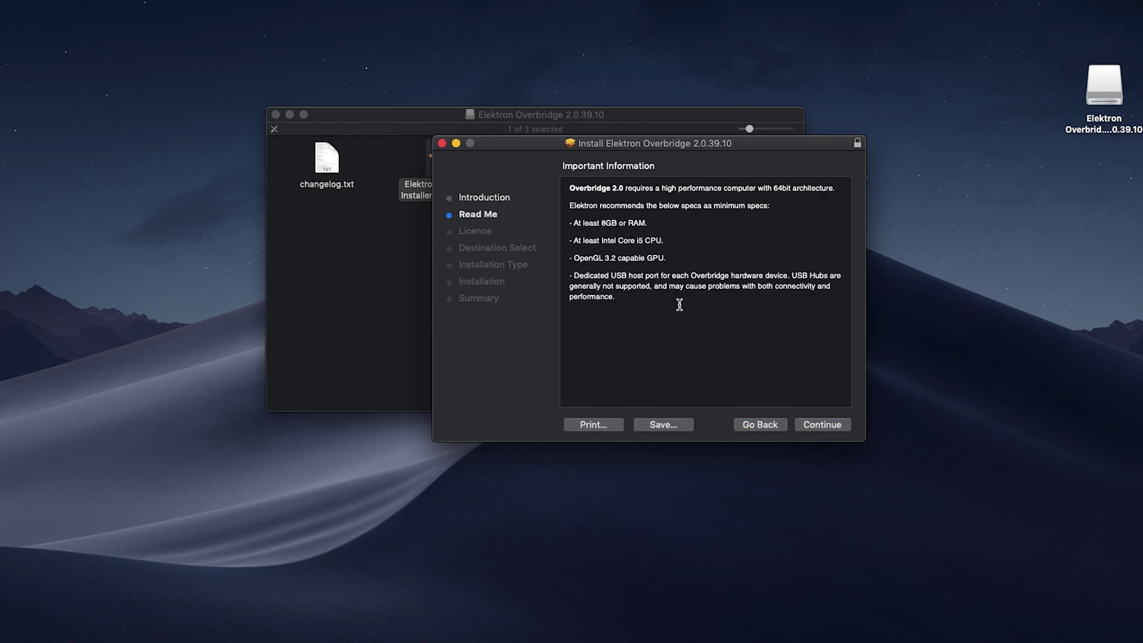
left_click(828, 428)
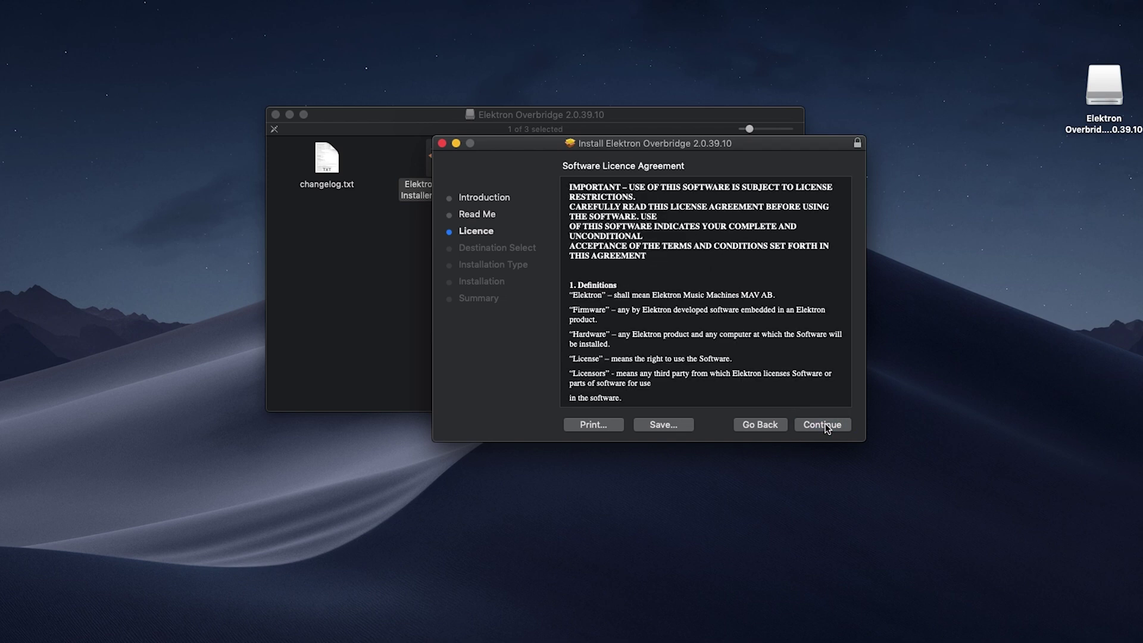
left_click(824, 428)
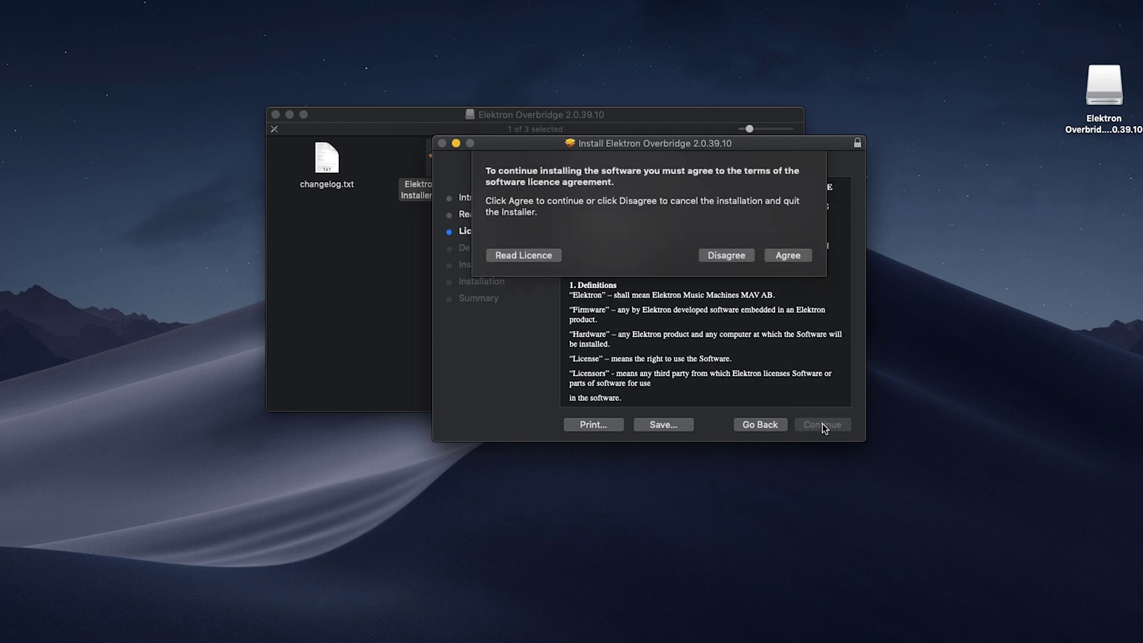
left_click(789, 255)
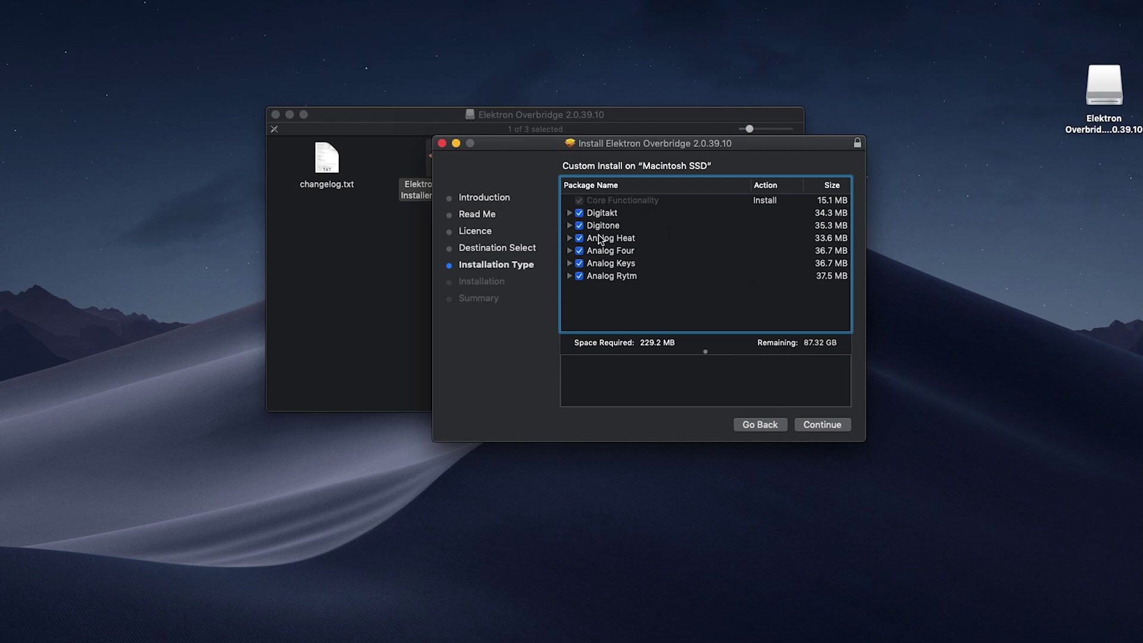
- Deselect Digitakt, Analog Heat, Analog Four, Analog Keys and Analog Rytm, keeping only Digitone
left_click(580, 213)
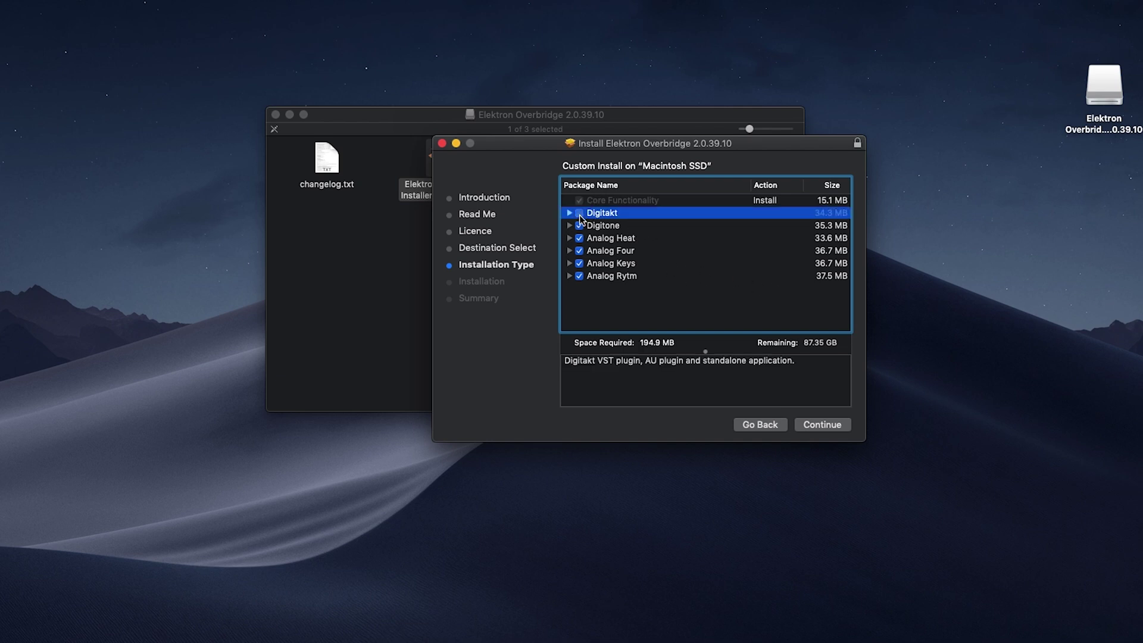
left_click(580, 238)
left_click(581, 251)
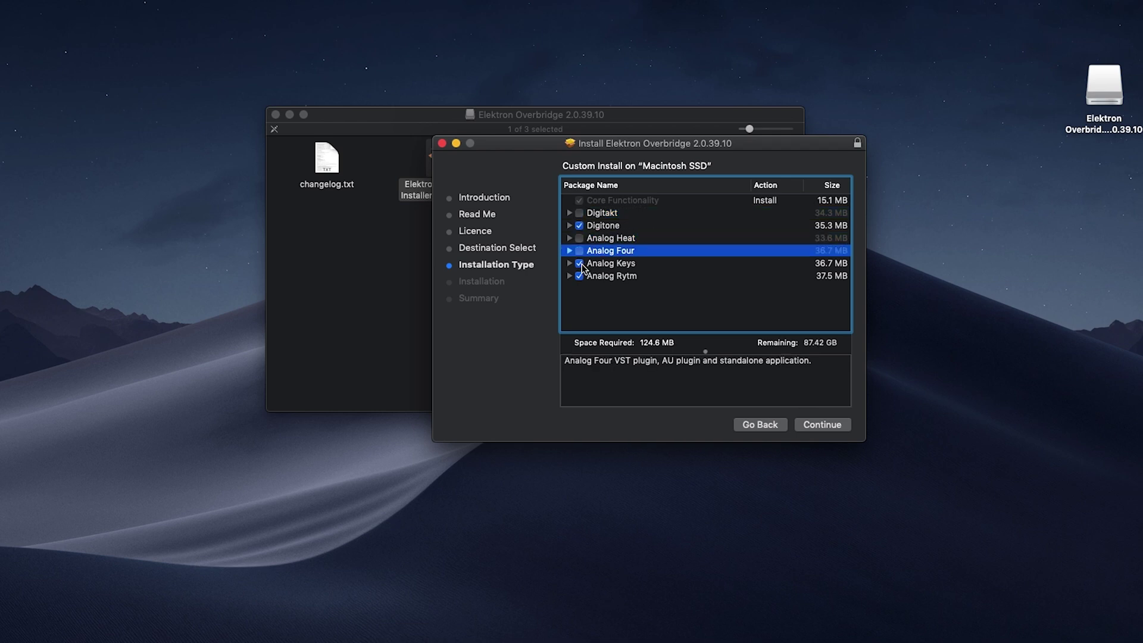
left_click(580, 263)
left_click(581, 276)
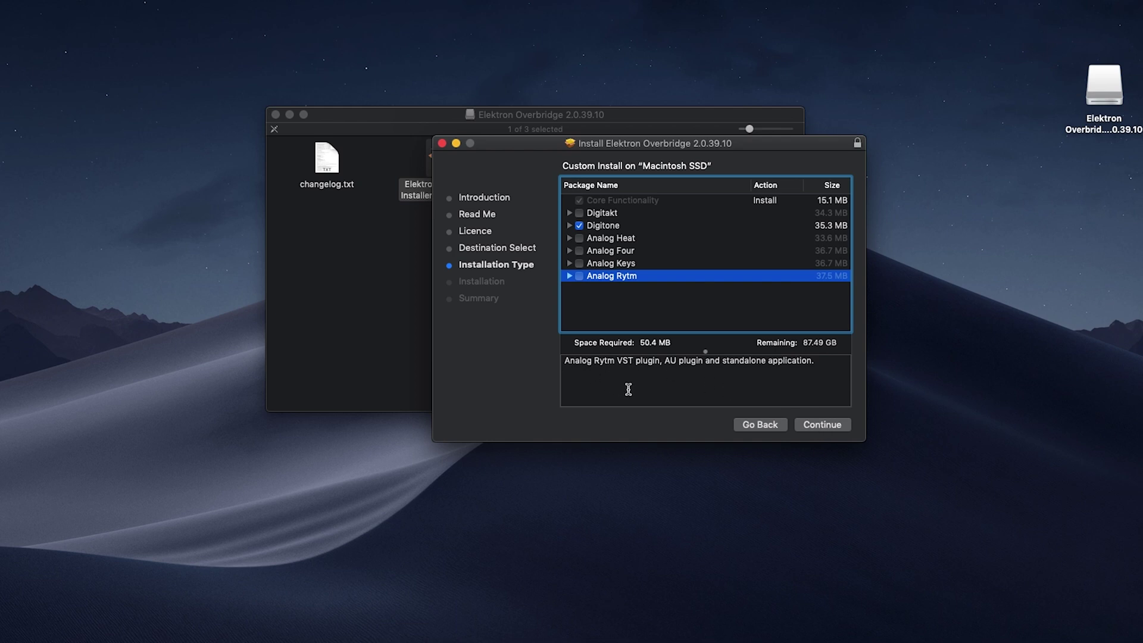
left_click(823, 424)
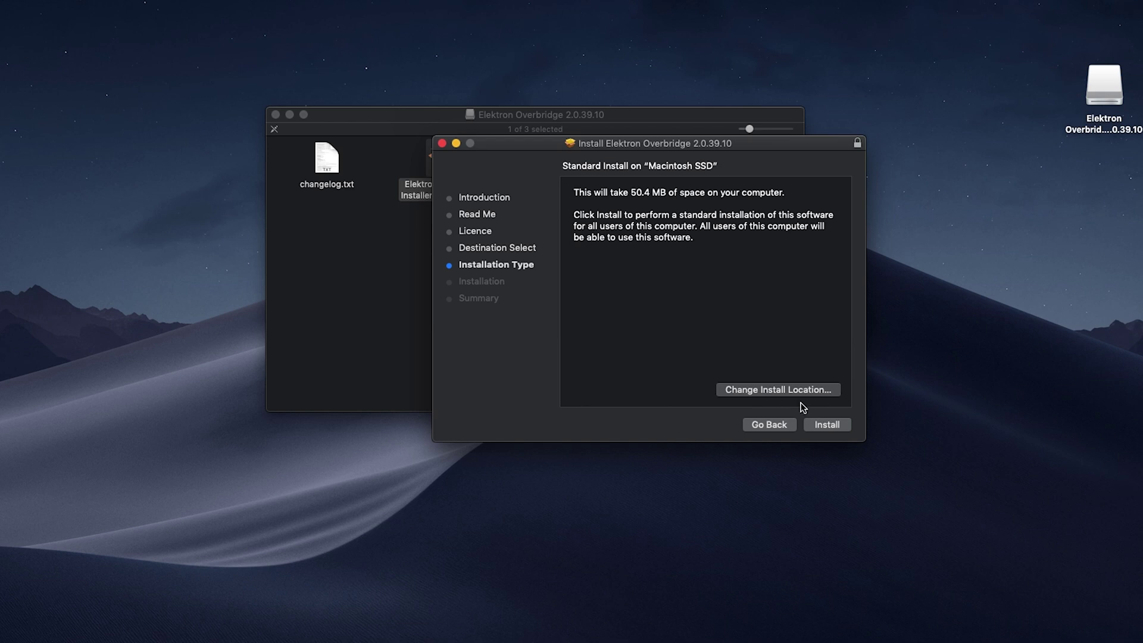
- Install Overbridge 2.0.39.10, authorising with the admin password, then restart the Mac
left_click(834, 428)
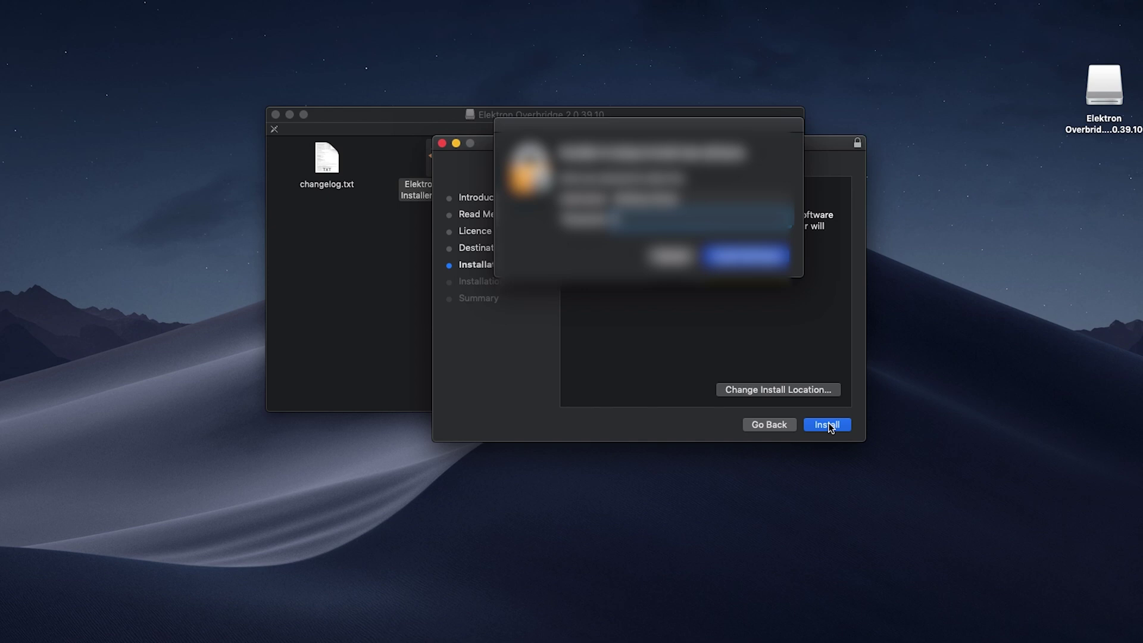
type("********")
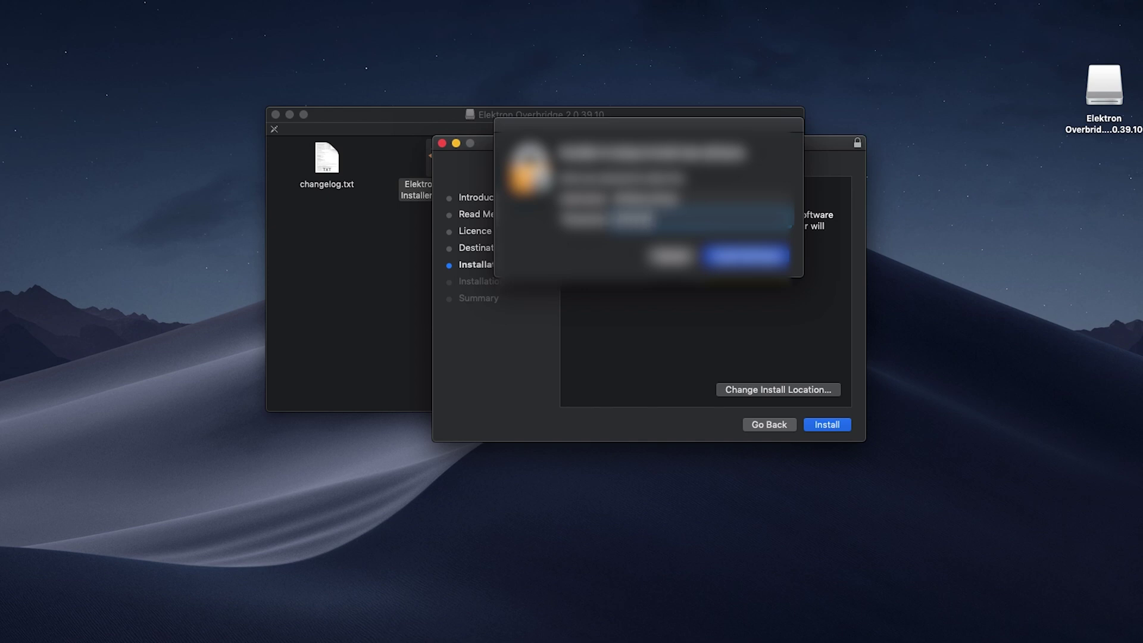
key("Return")
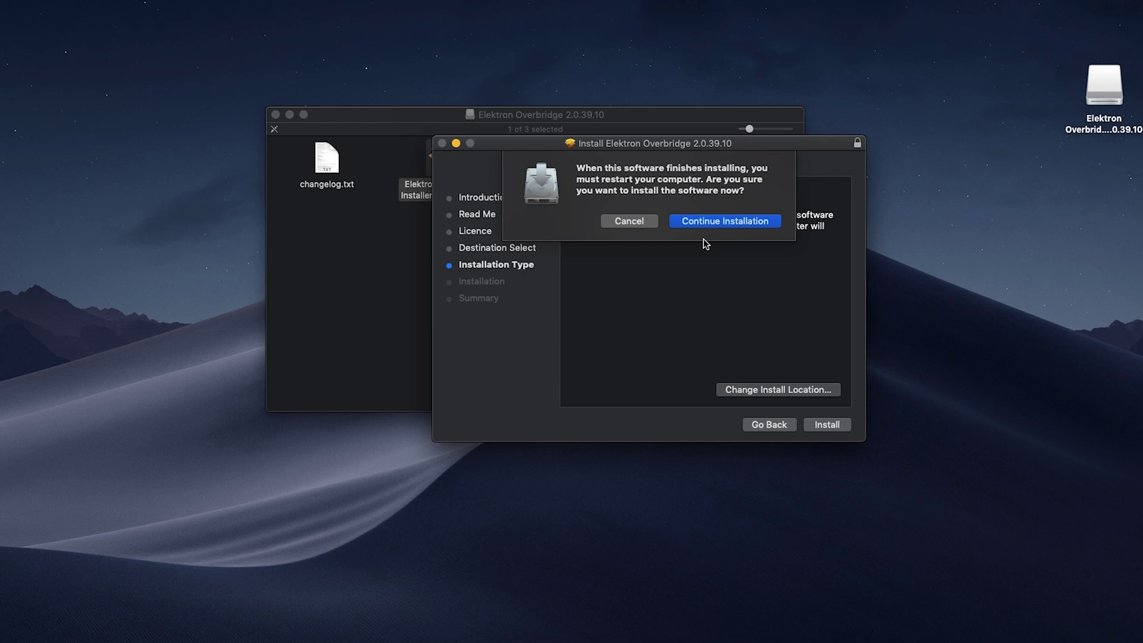
left_click(716, 220)
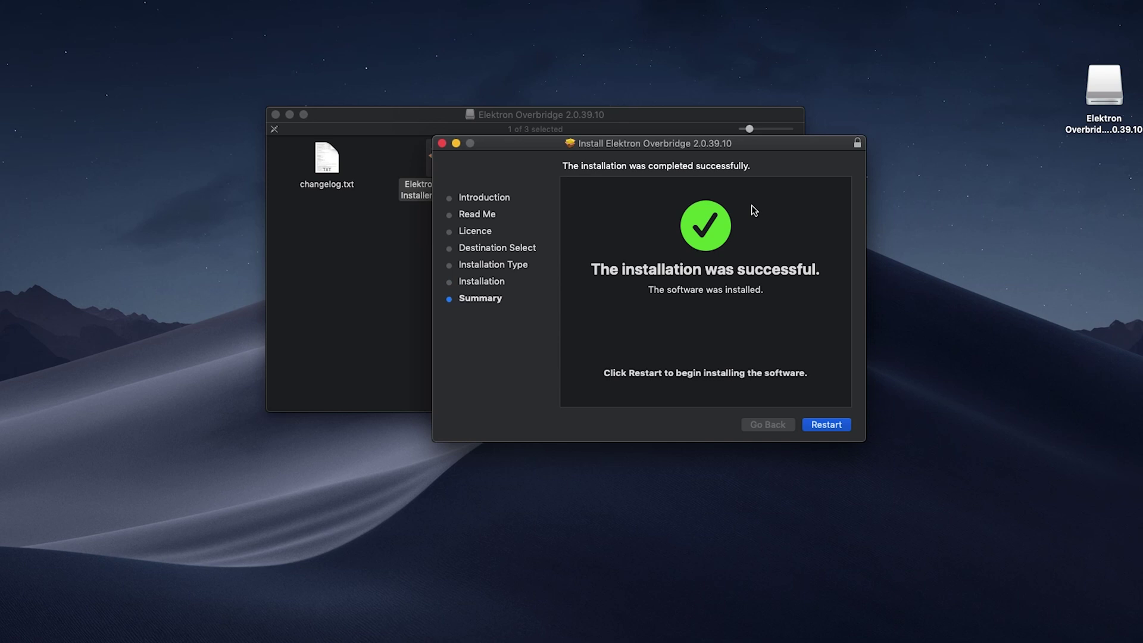
left_click(827, 425)
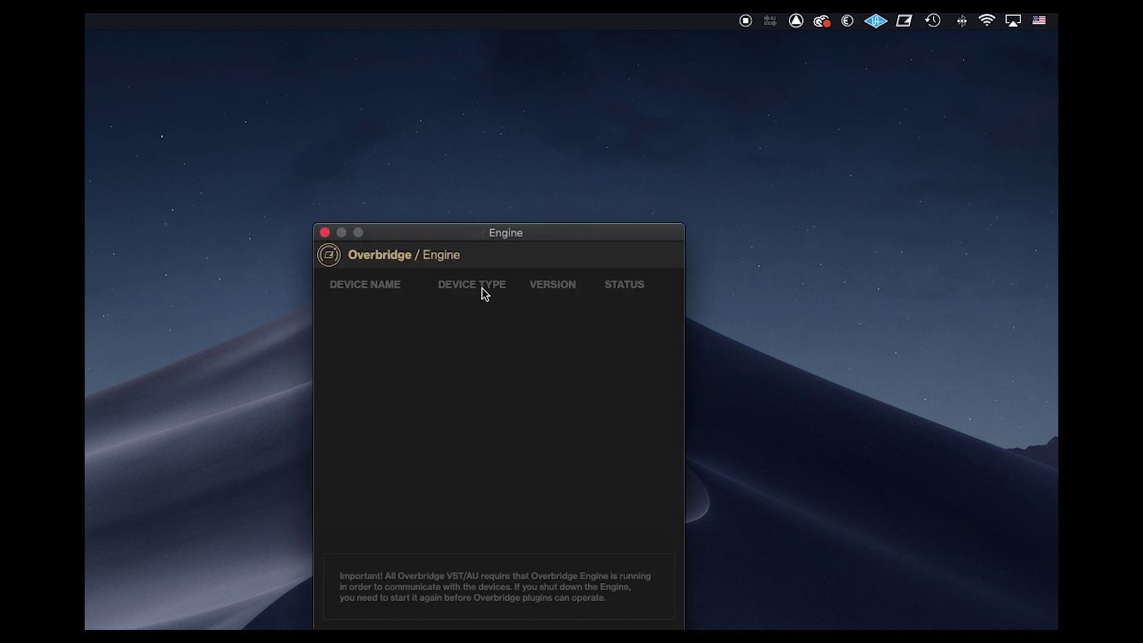
- Move the Overbridge Engine window up so the Shut down Overbridge Engine button shows
left_click_drag(541, 237, 548, 85)
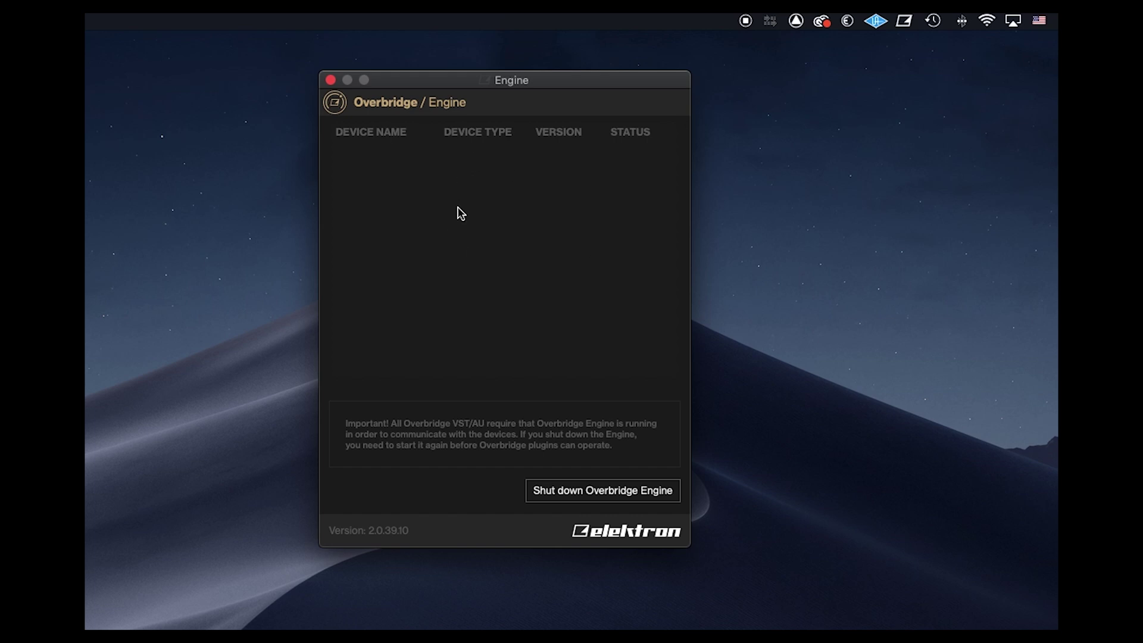
- Search Spotlight for 'overbridge' and launch the Overbridge Engine top hit
key("super+space")
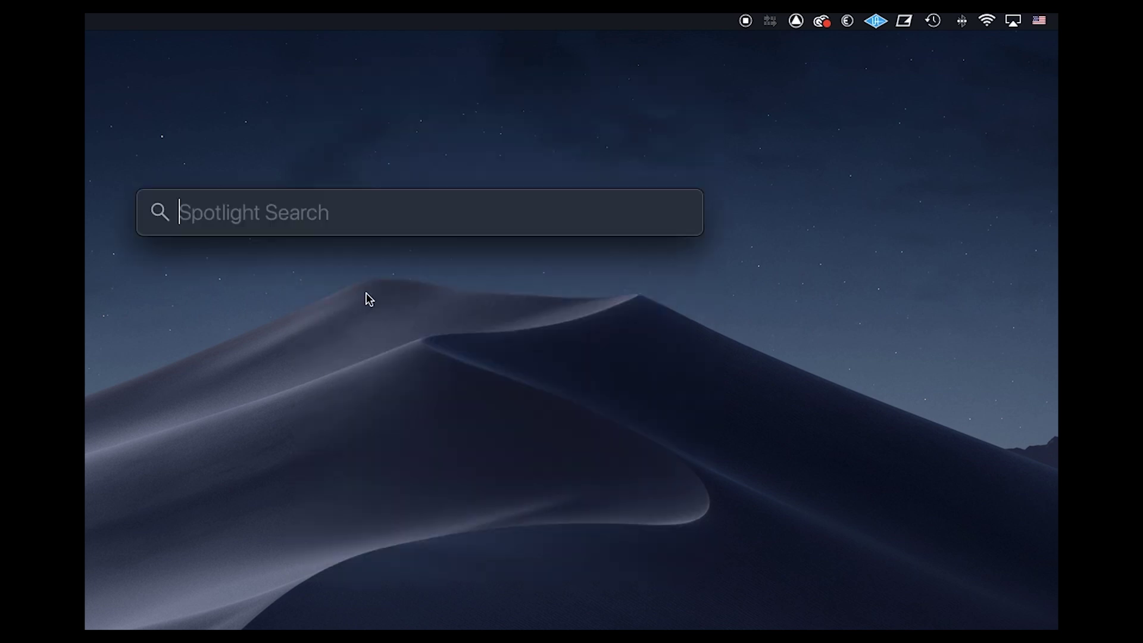
type("overb")
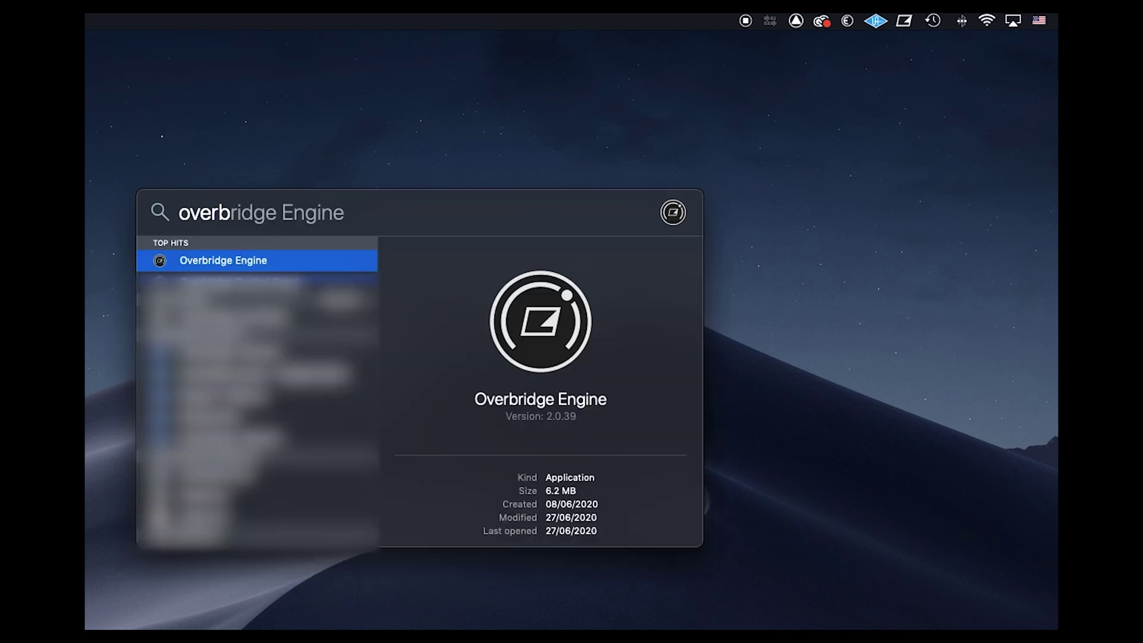
type("ridge")
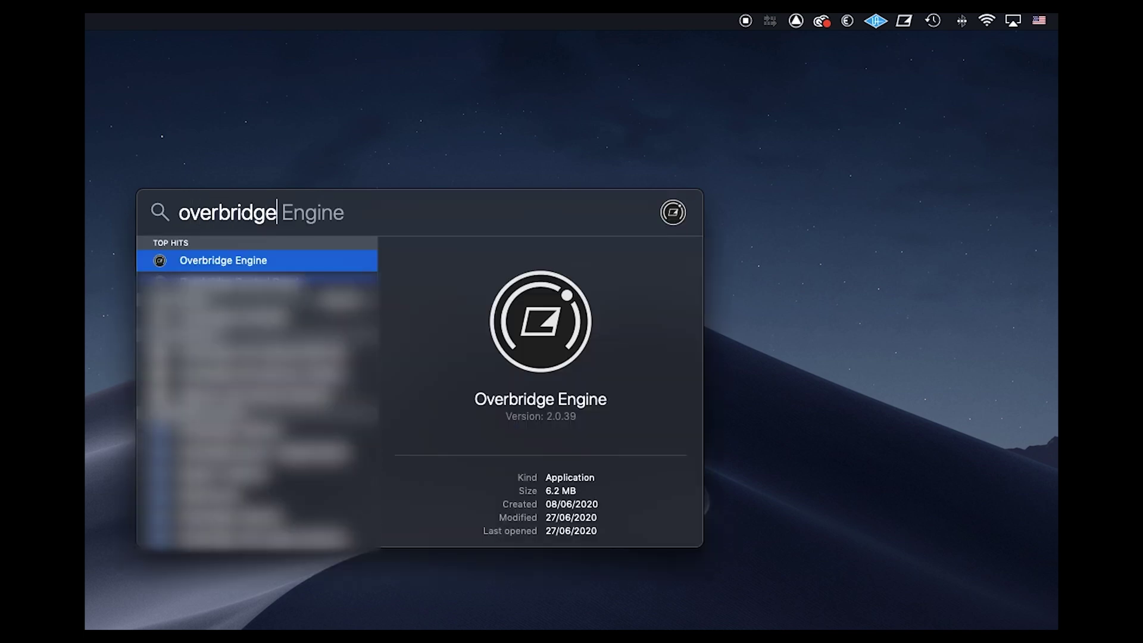
key("super+a")
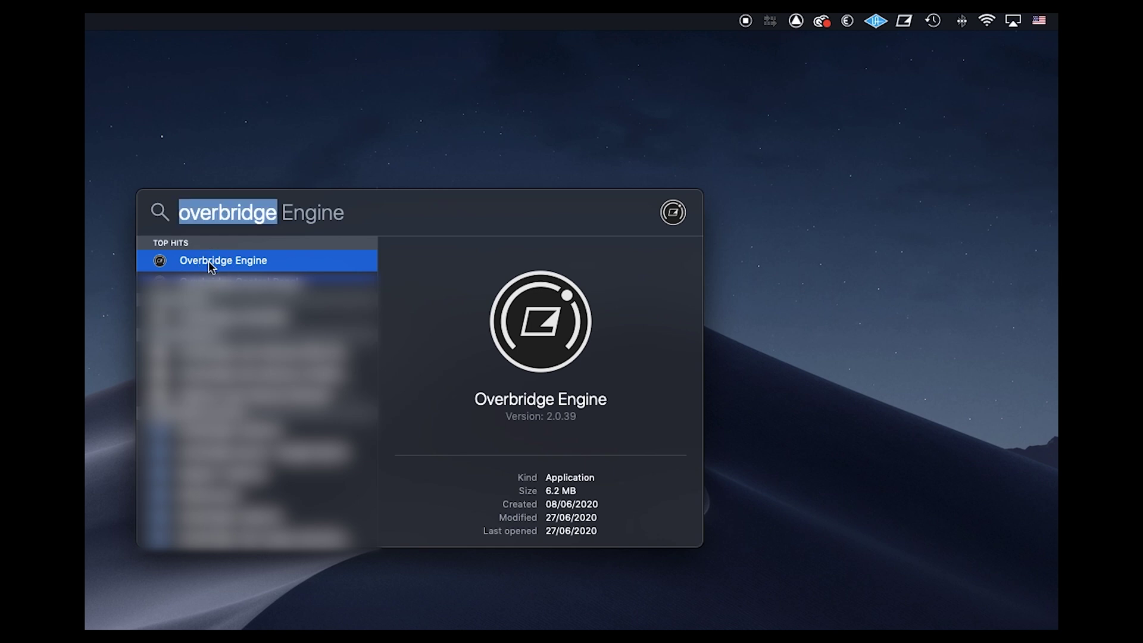
left_click(167, 265)
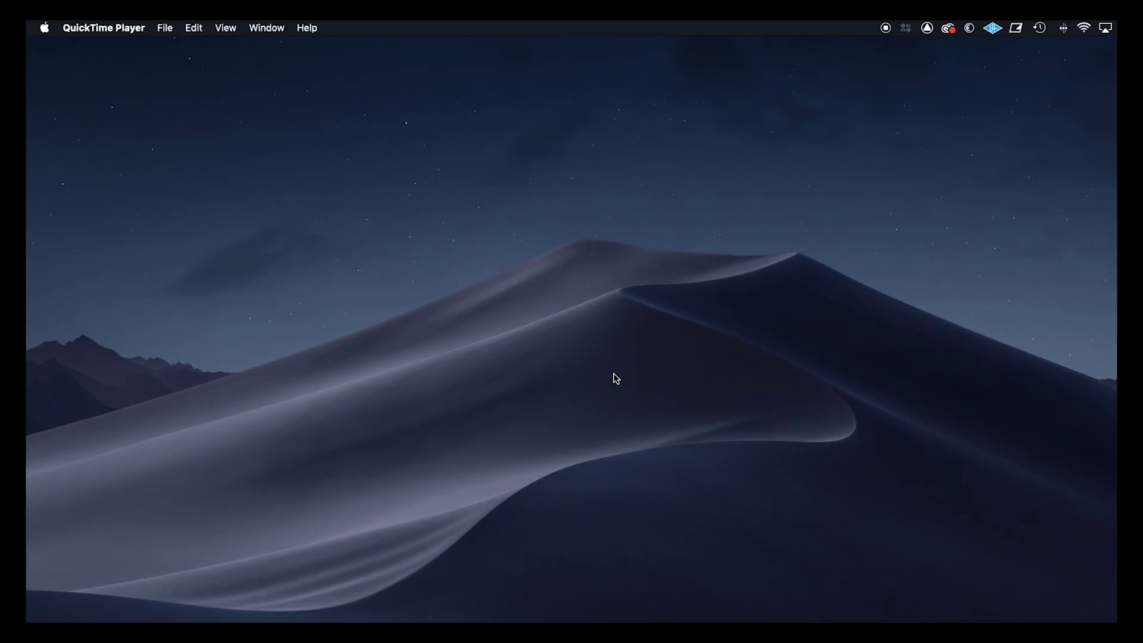
- Open System Preferences from the Apple menu and go to Security & Privacy
left_click(44, 27)
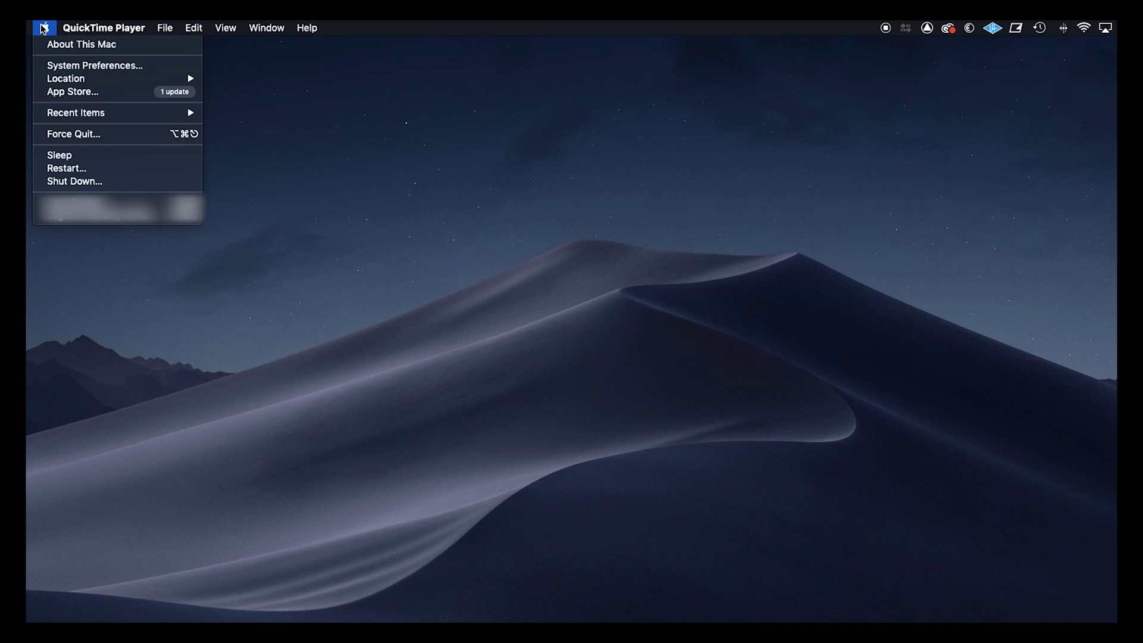
left_click(78, 66)
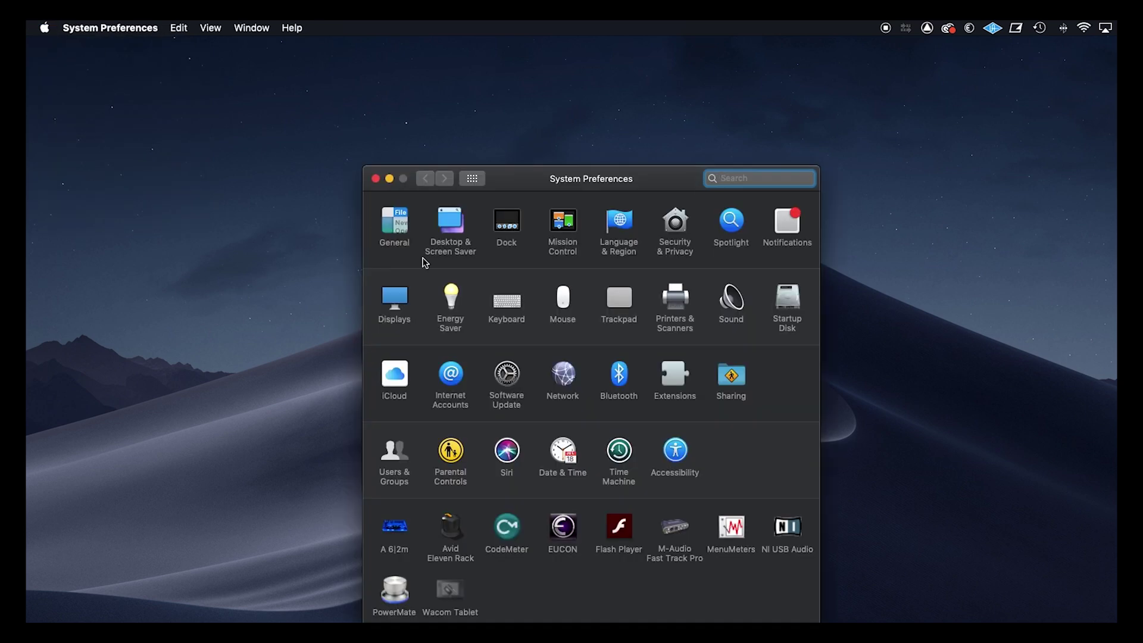
left_click_drag(584, 179, 593, 101)
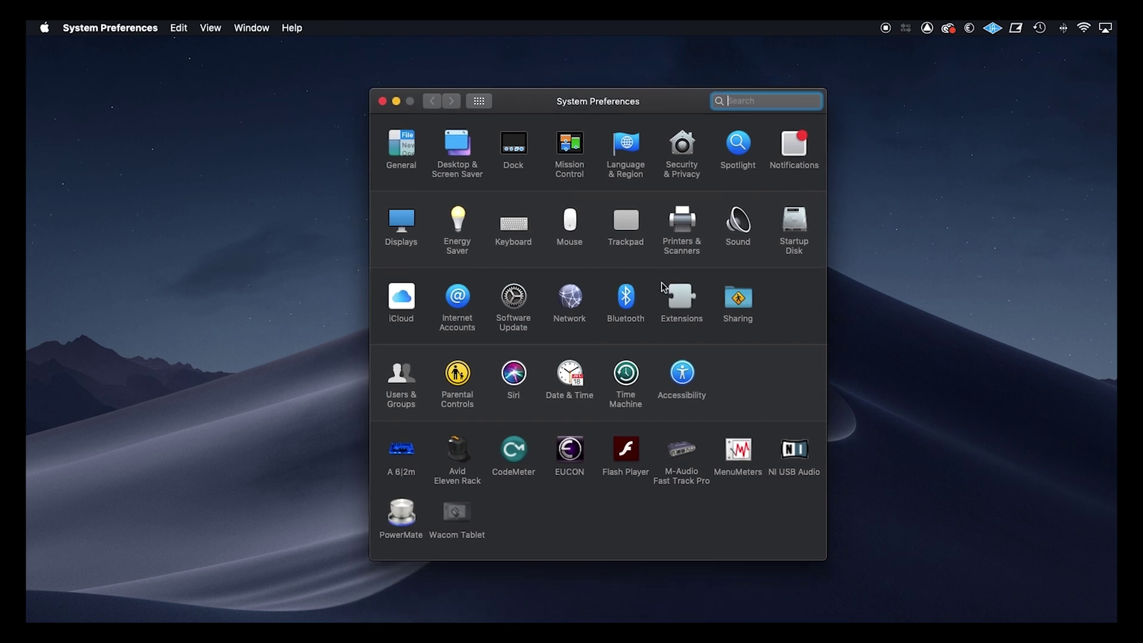
left_click(678, 151)
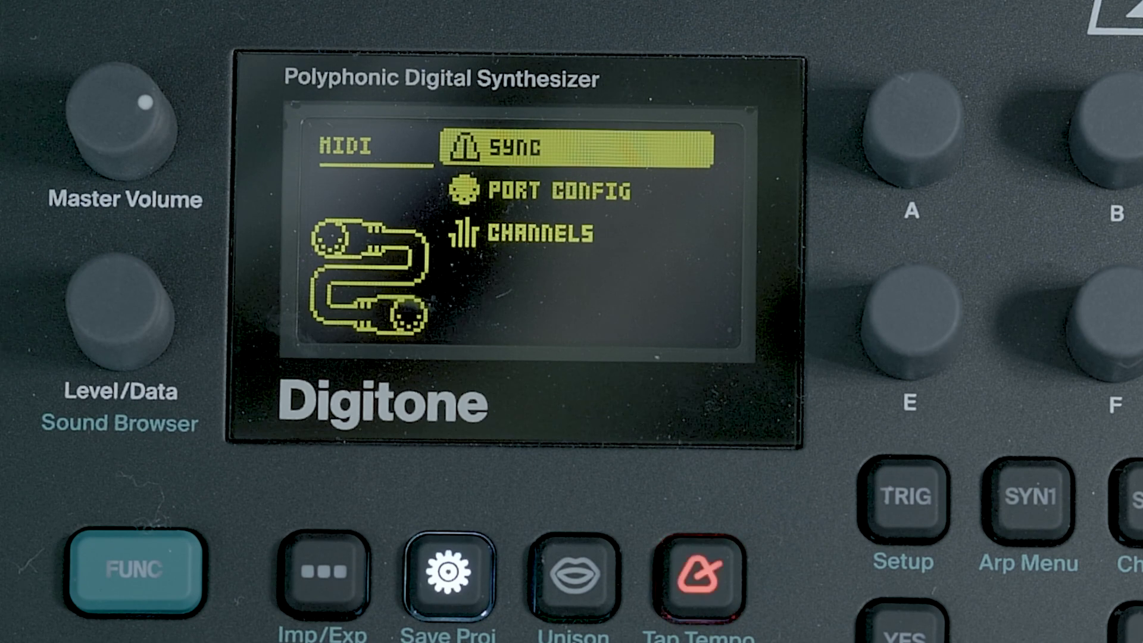
key("Escape")
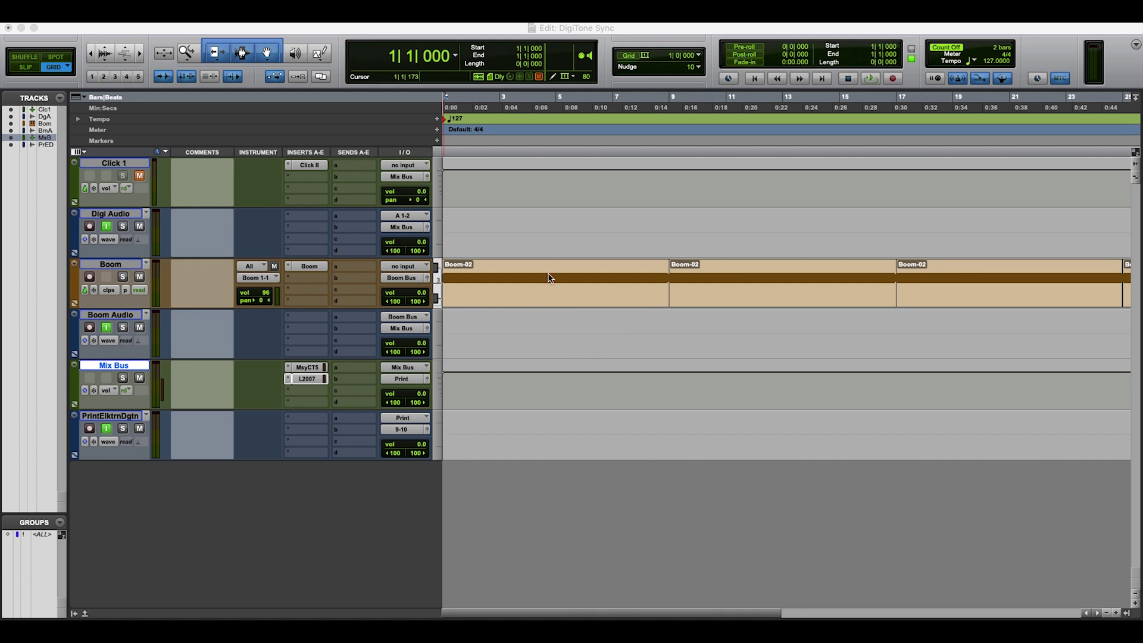
- Open the Boom drum machine plugin to check it, then close it
left_click(307, 270)
left_click(307, 270)
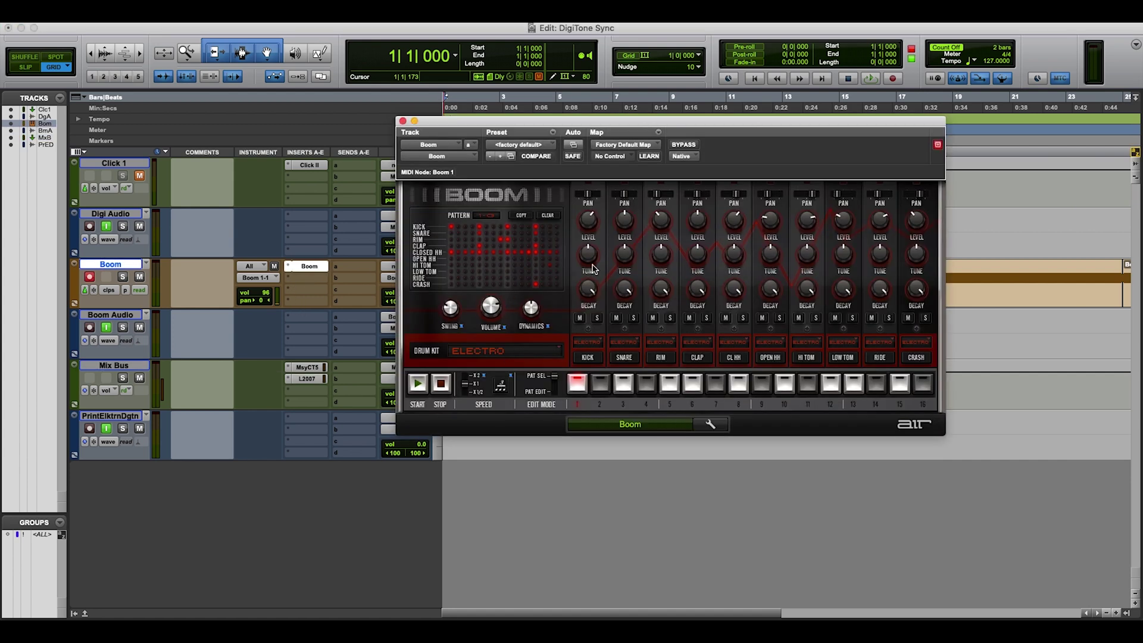
left_click(402, 121)
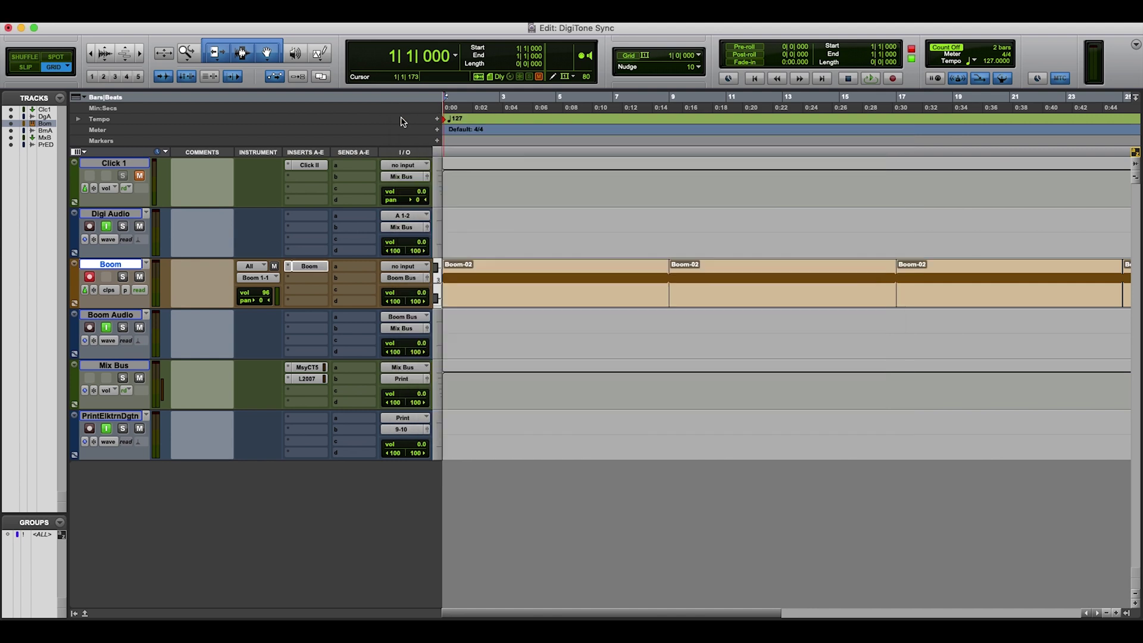
- Play the DigiTone Sync session with Click 1 muted, stopping near bar 5
key("space")
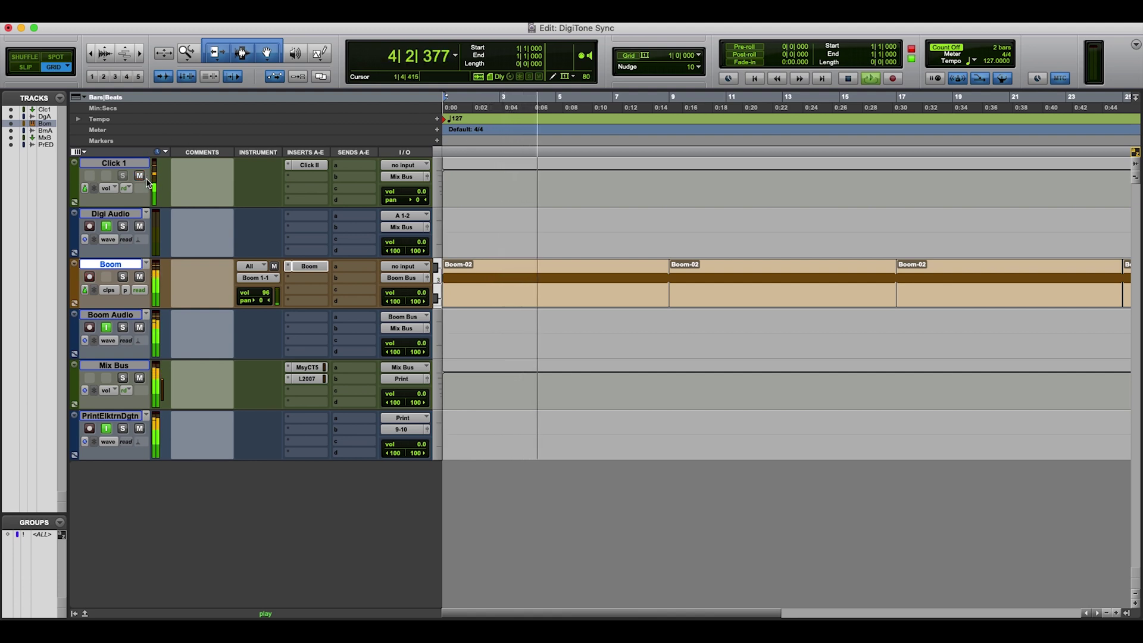
left_click(139, 176)
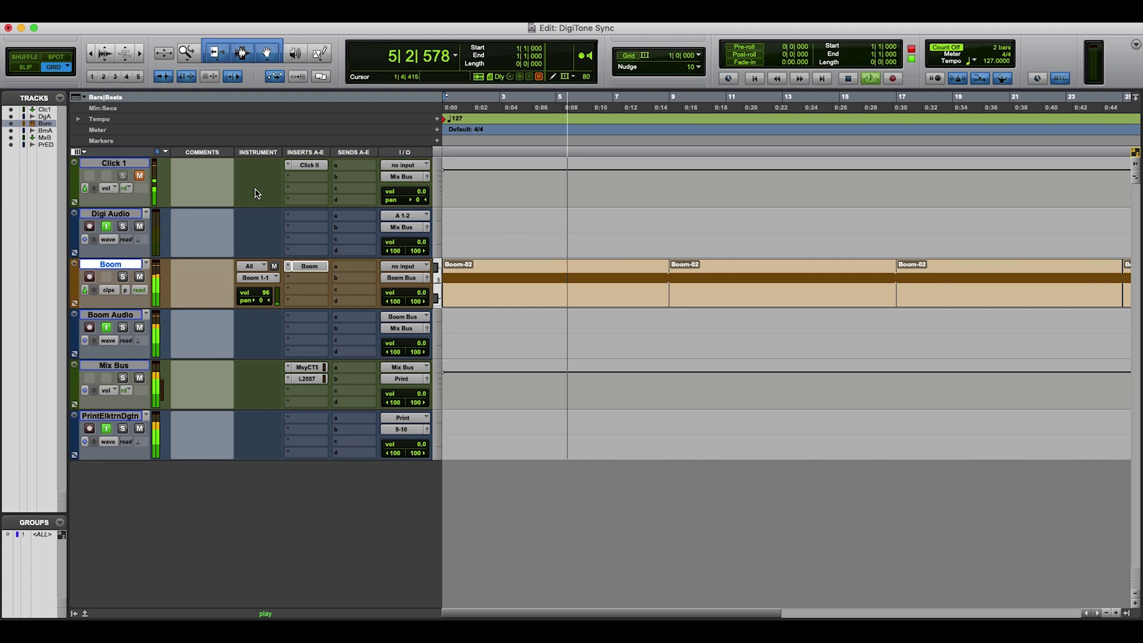
key("space")
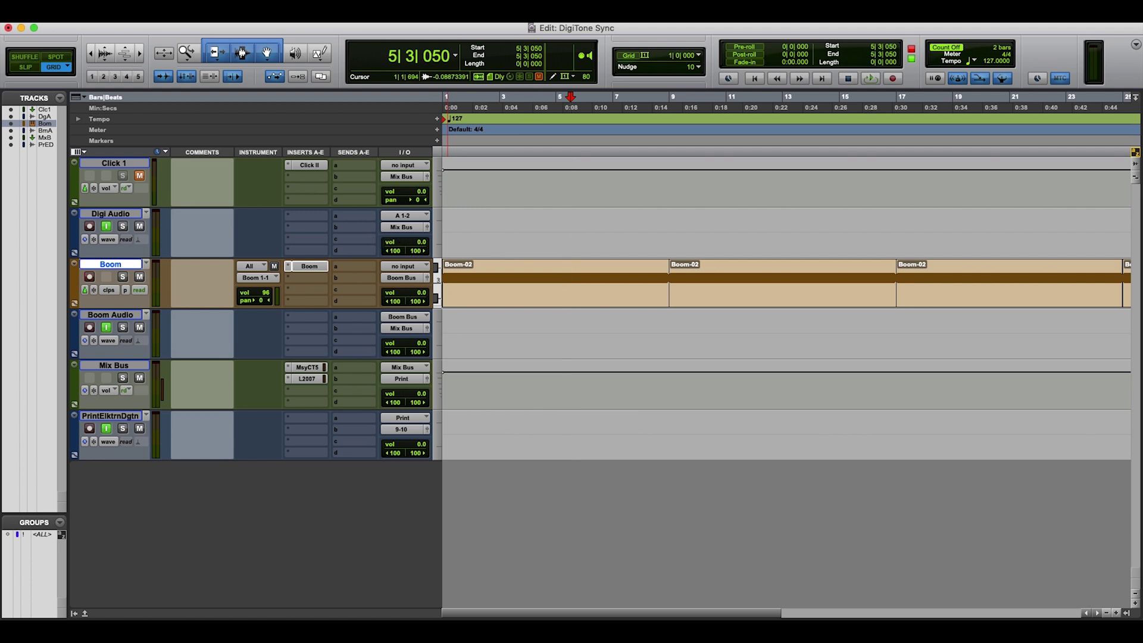
- Enable MIDI Beat Clock output to the Elektron Digitone out 1 port via Setup > MIDI
left_click(367, 14)
mouse_move(467, 202)
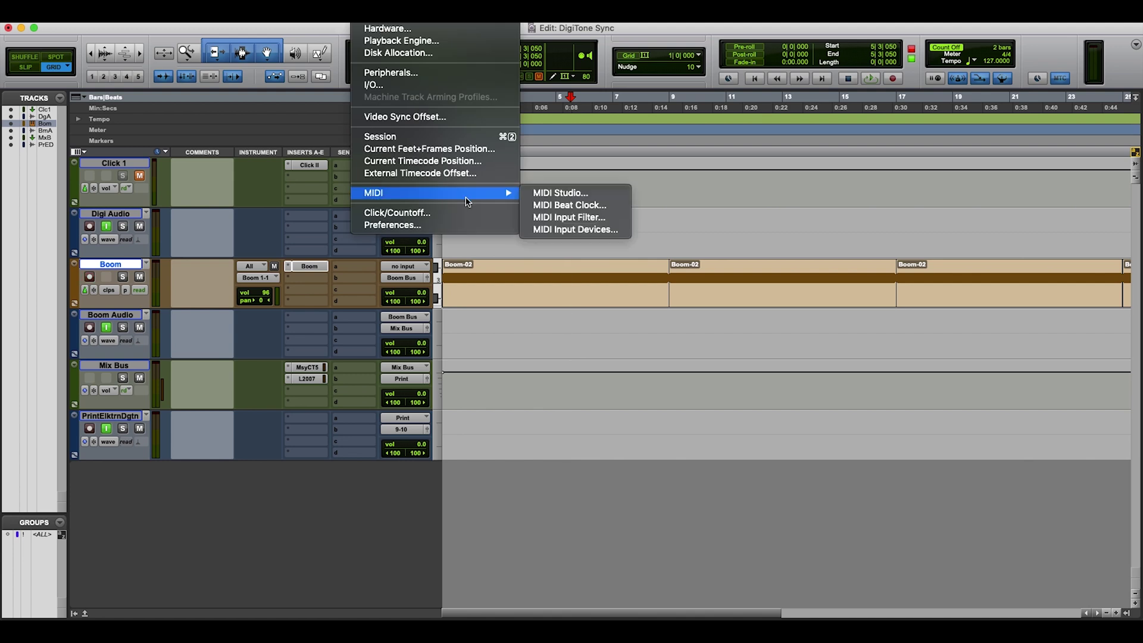
left_click(577, 206)
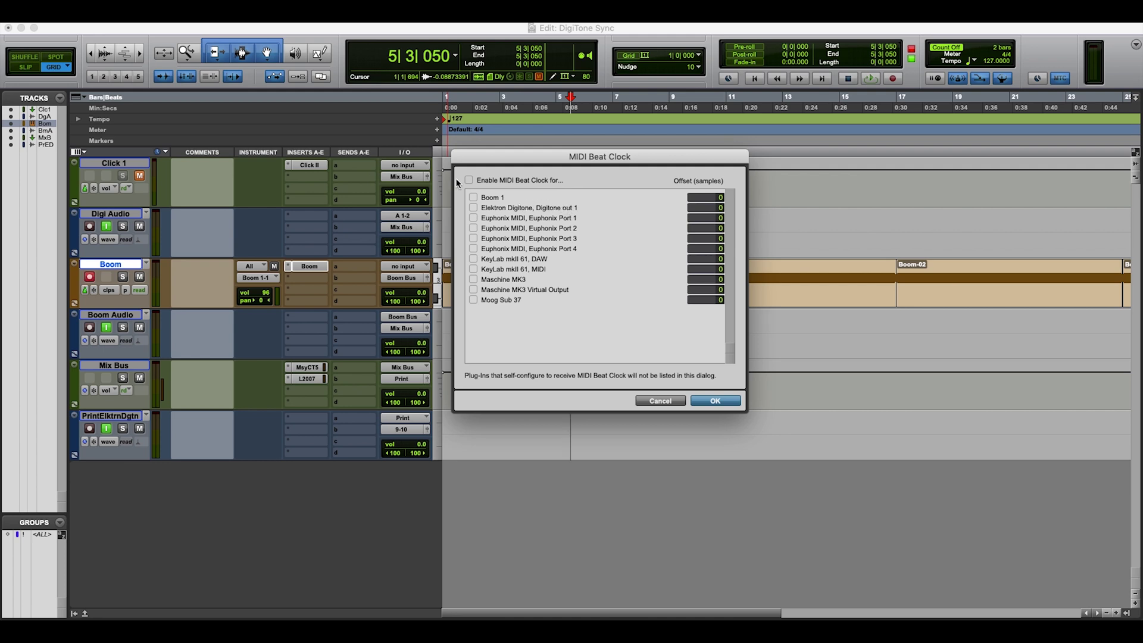
left_click(469, 180)
left_click(722, 402)
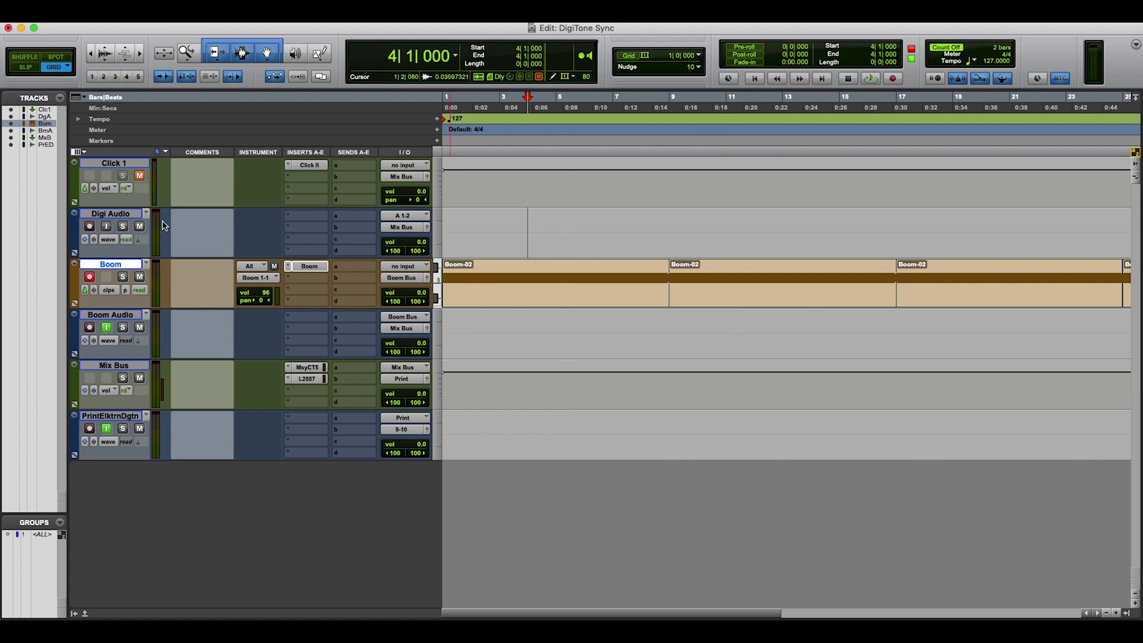
- Keep the Digi Audio input on A 1-2, then play briefly from bar 1 and return
left_click(417, 217)
mouse_move(416, 216)
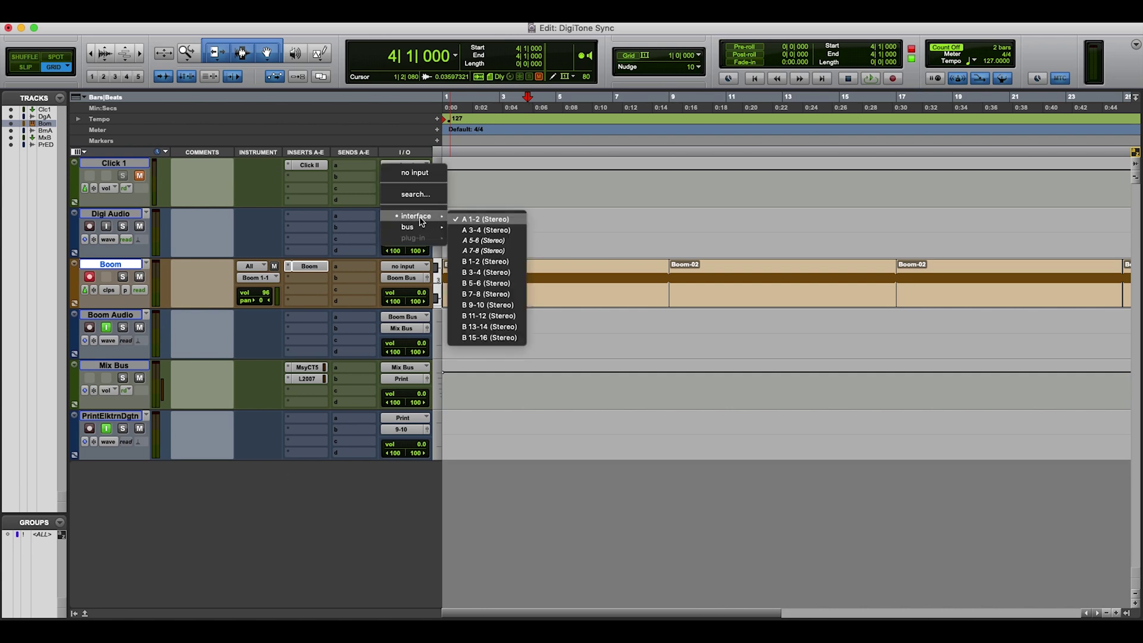
left_click(221, 227)
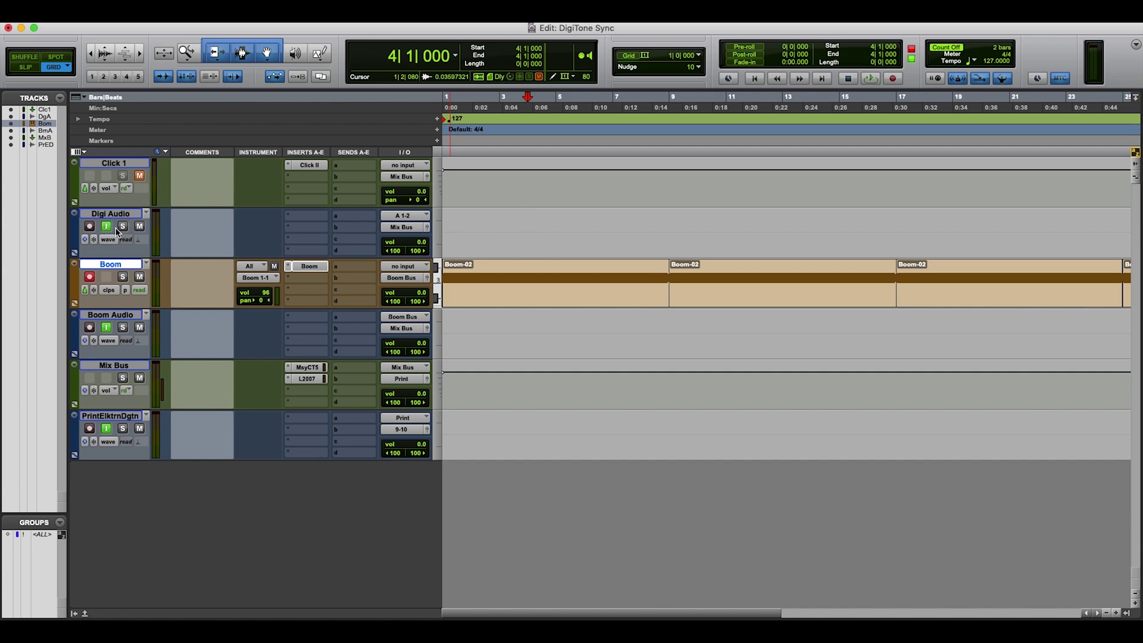
left_click(446, 99)
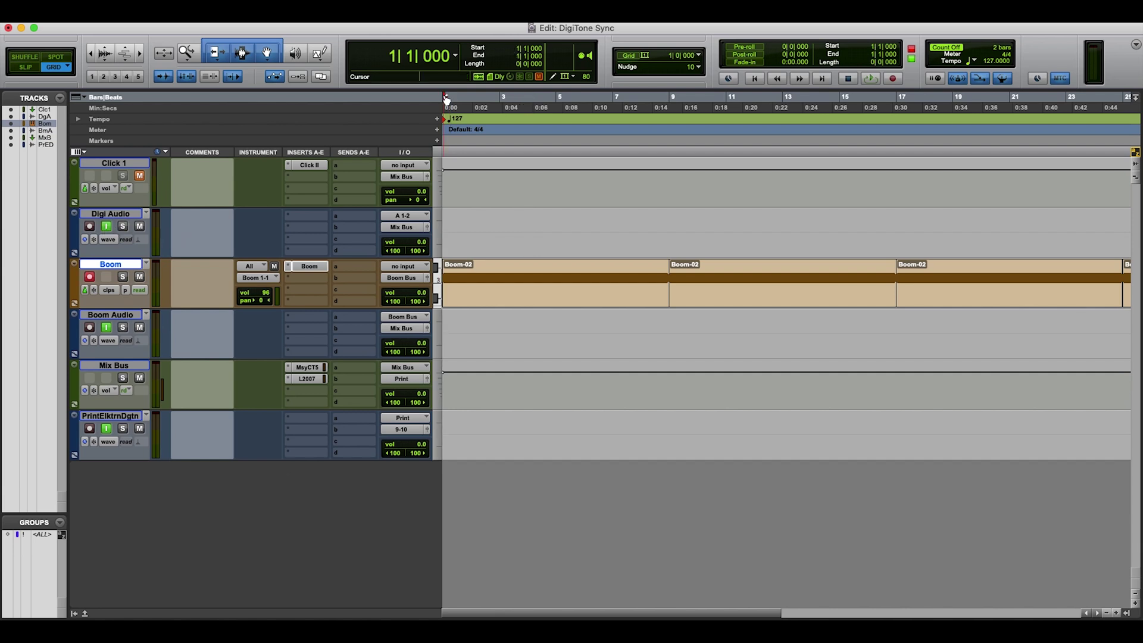
key("space")
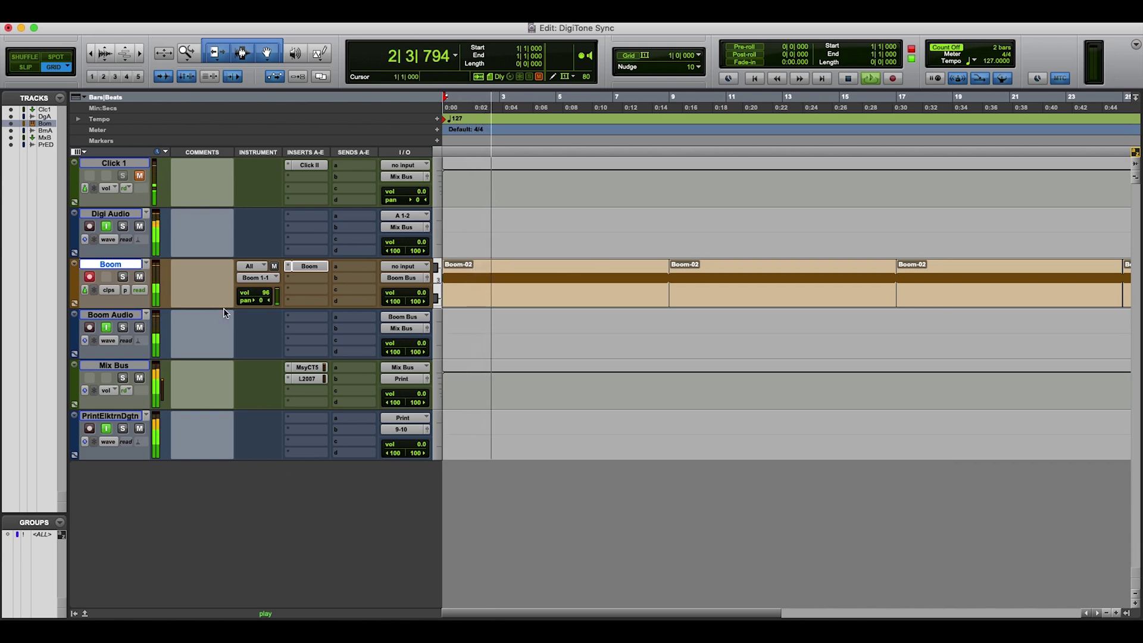
key("space")
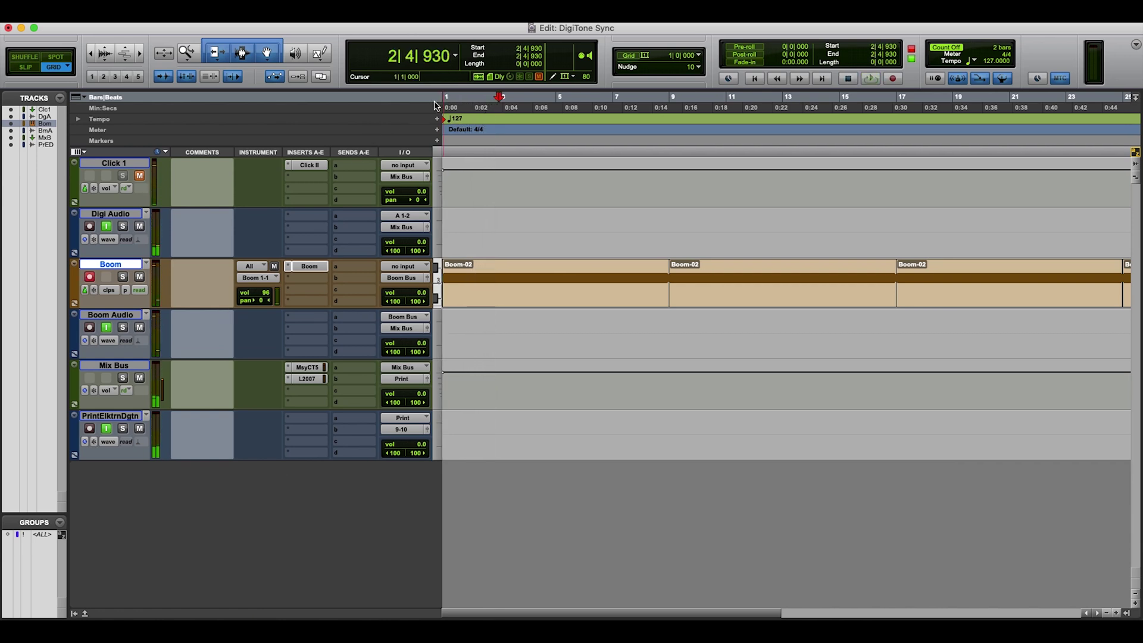
key("Return")
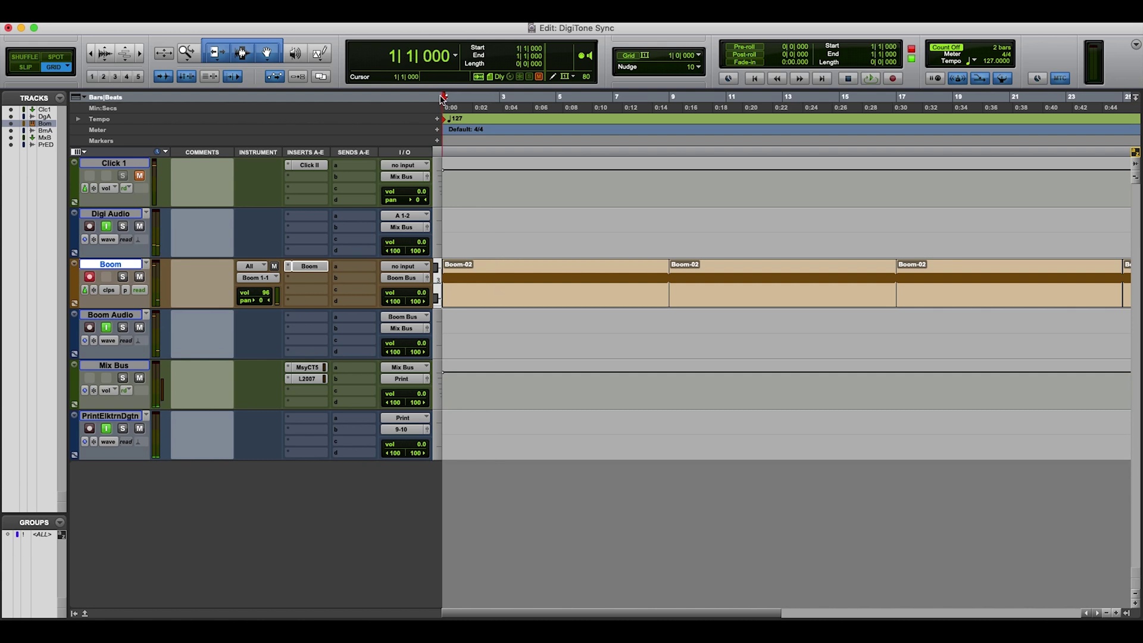
- Mute Boom Audio, play to 5|1|216, then return to 1|1|000
left_click(140, 328)
key("space")
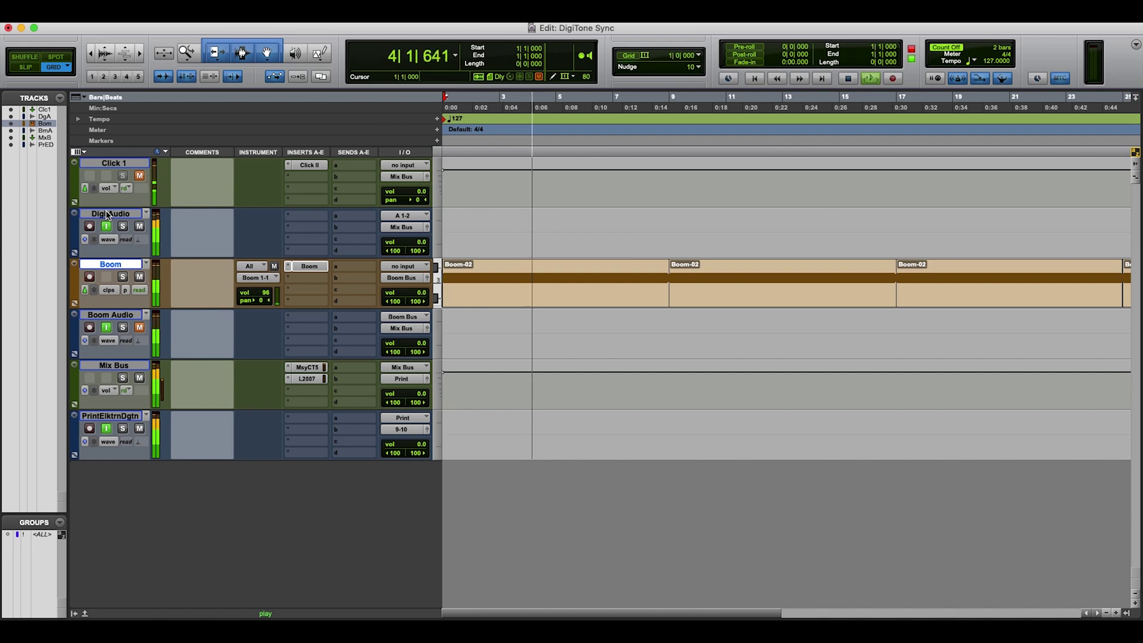
key("space")
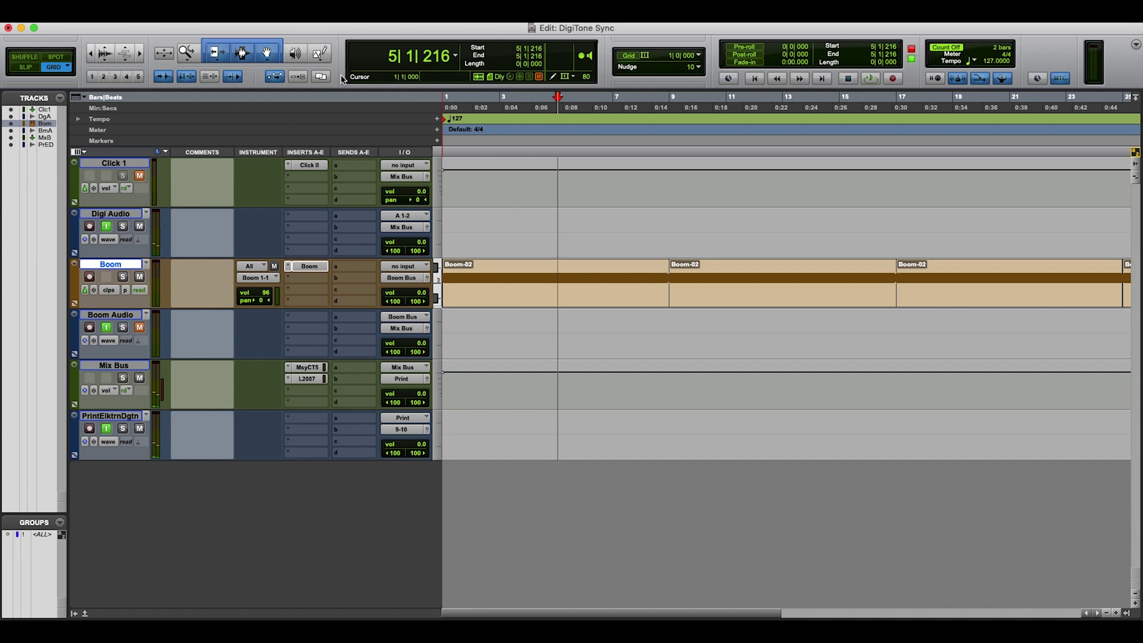
key("Return")
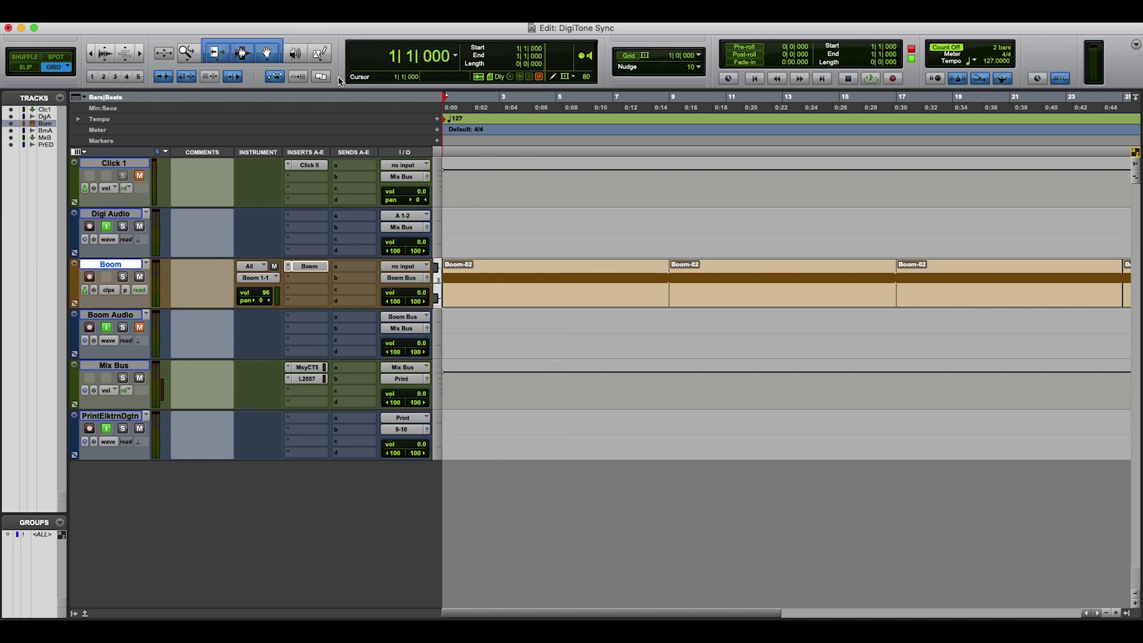
- Arm Digi Audio, unmute Boom Audio, and record a pass stopping at 9|1|179
left_click(90, 227)
left_click(138, 330)
left_click(892, 78)
left_click(875, 79)
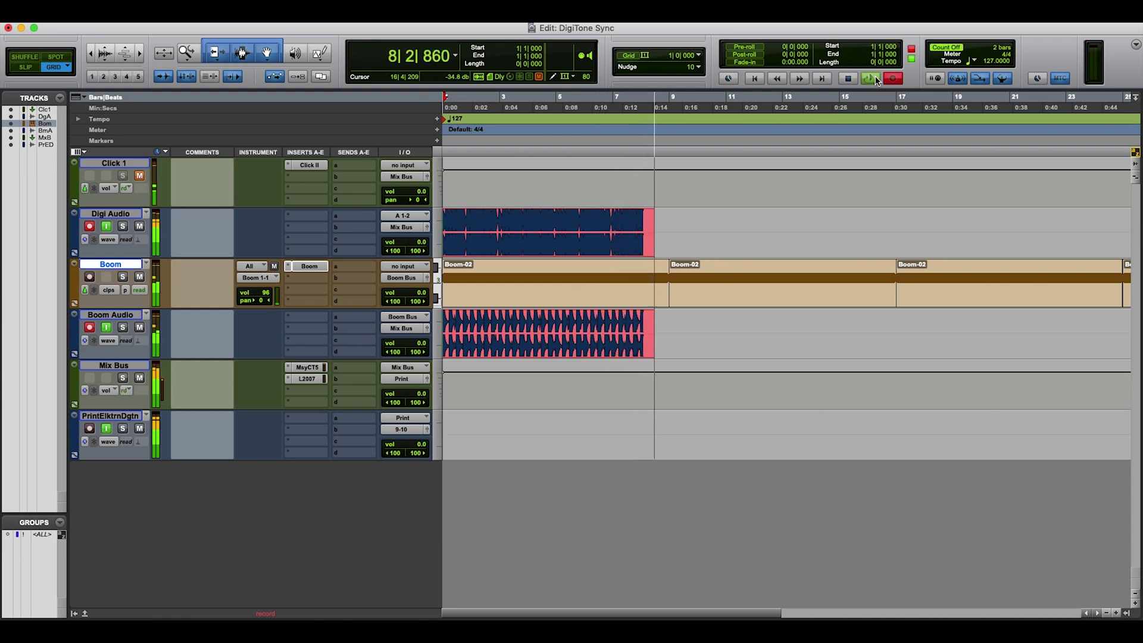
key("space")
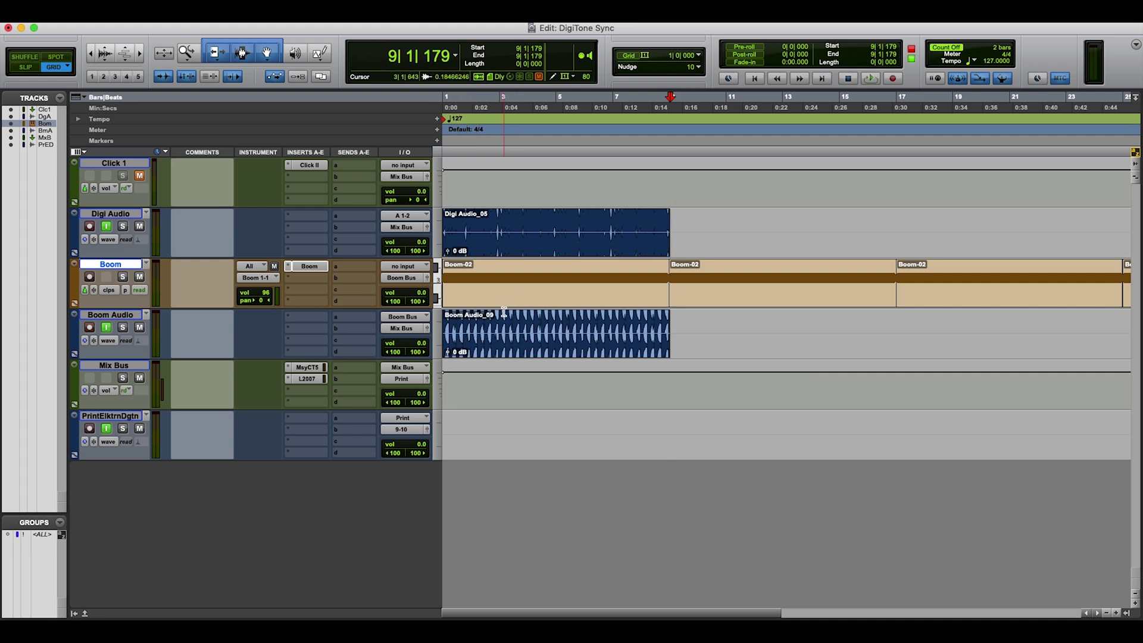
- Zoom into the Digi Audio and Boom Audio waveforms at bar 5 and turn on Grid mode to compare hits
left_click(556, 97)
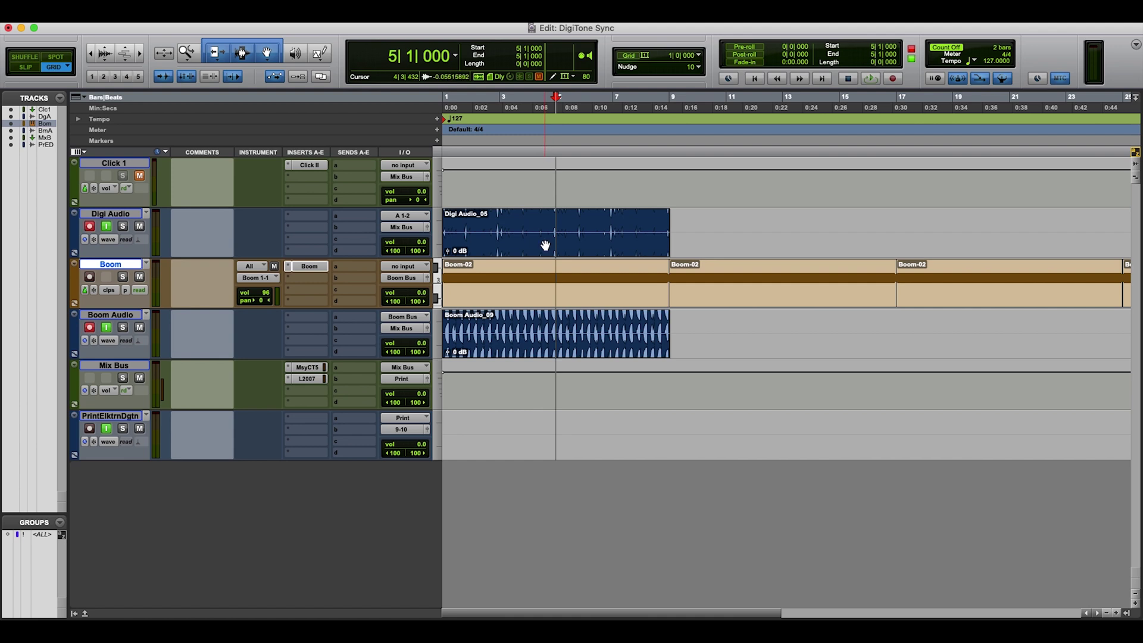
key("super+bracketright")
key("super+bracketright")
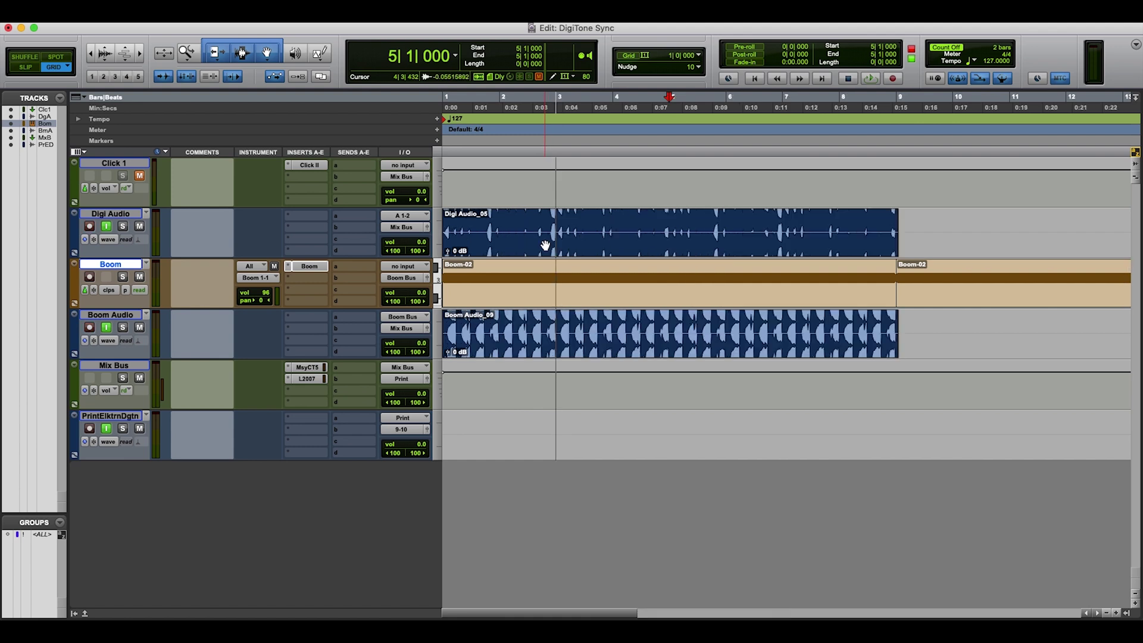
key("super+bracketright")
key("super+bracketright")
key("super+bracketright")
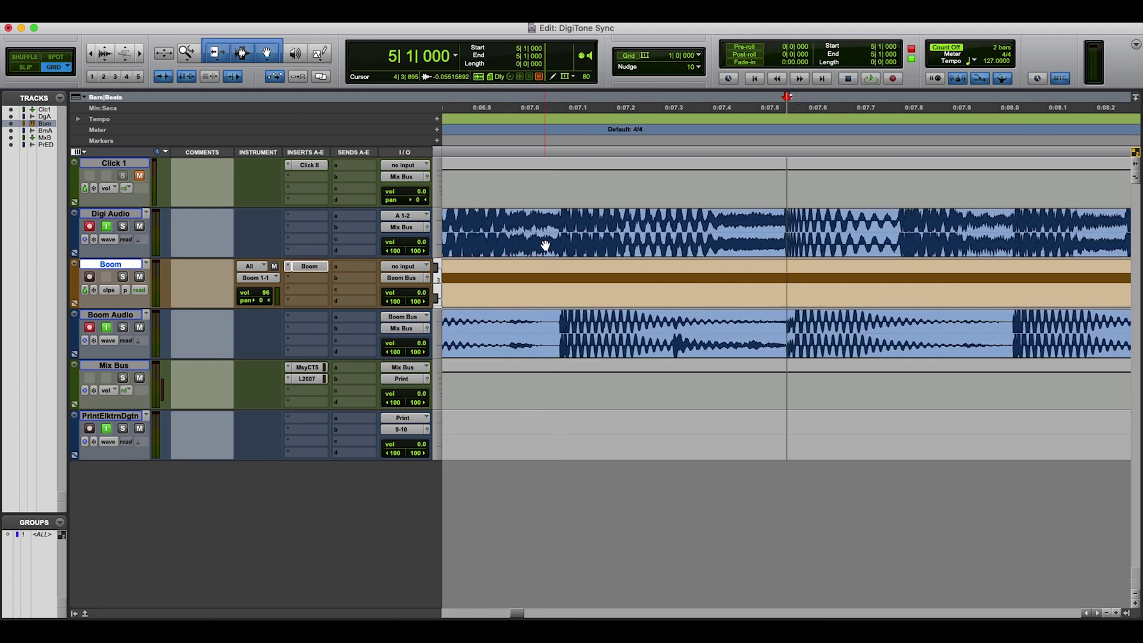
key("super+bracketleft")
key("super+bracketleft")
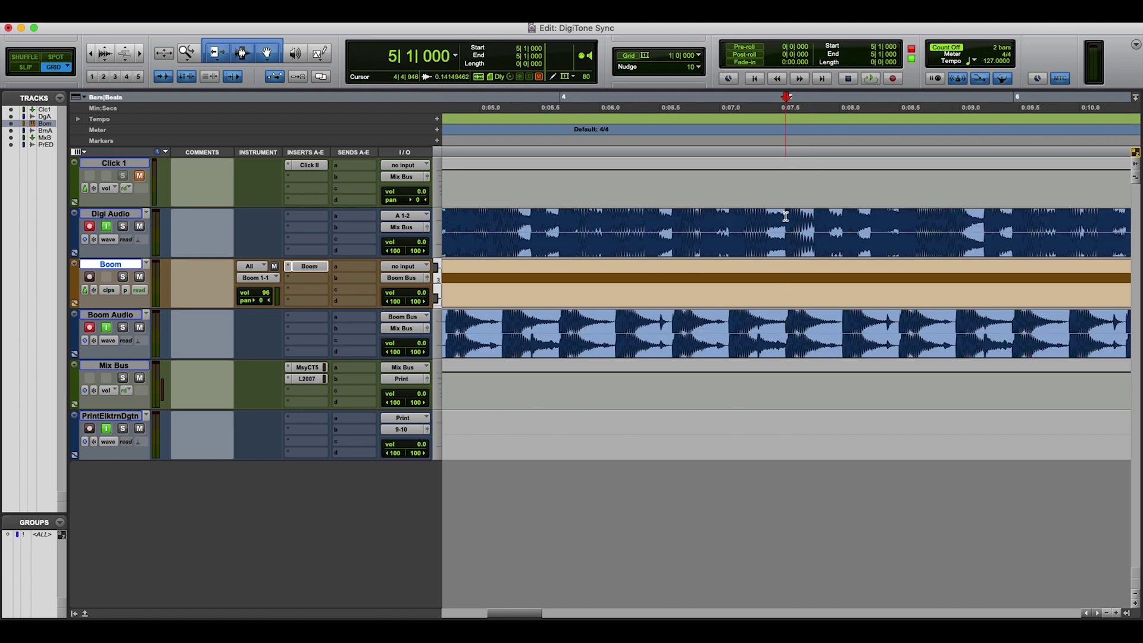
left_click(786, 321)
left_click(632, 56)
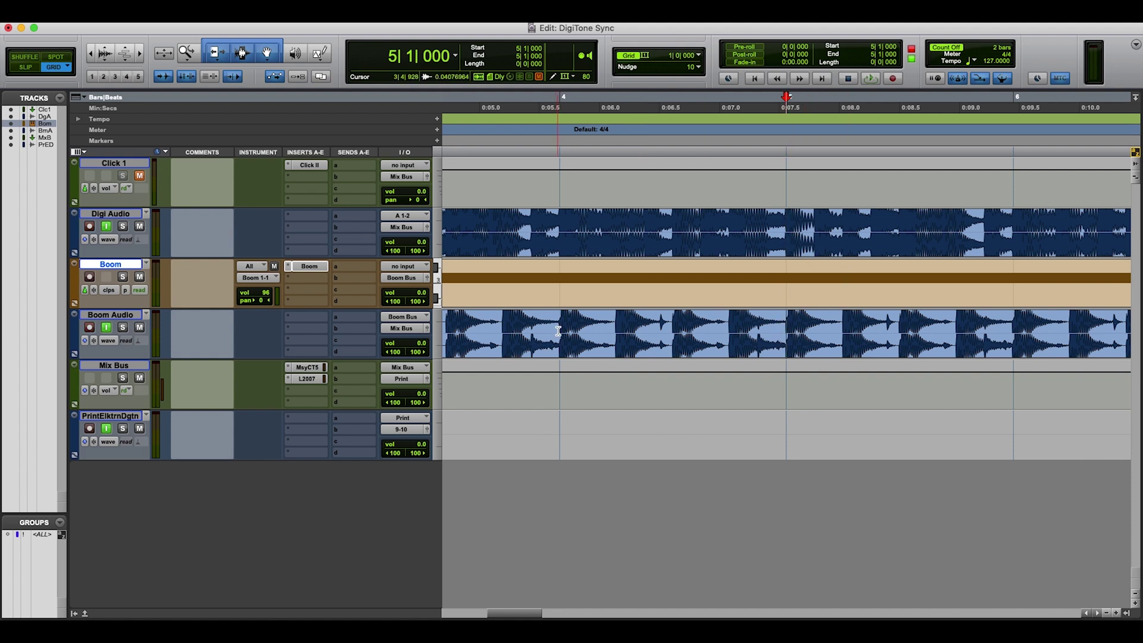
left_click(561, 290)
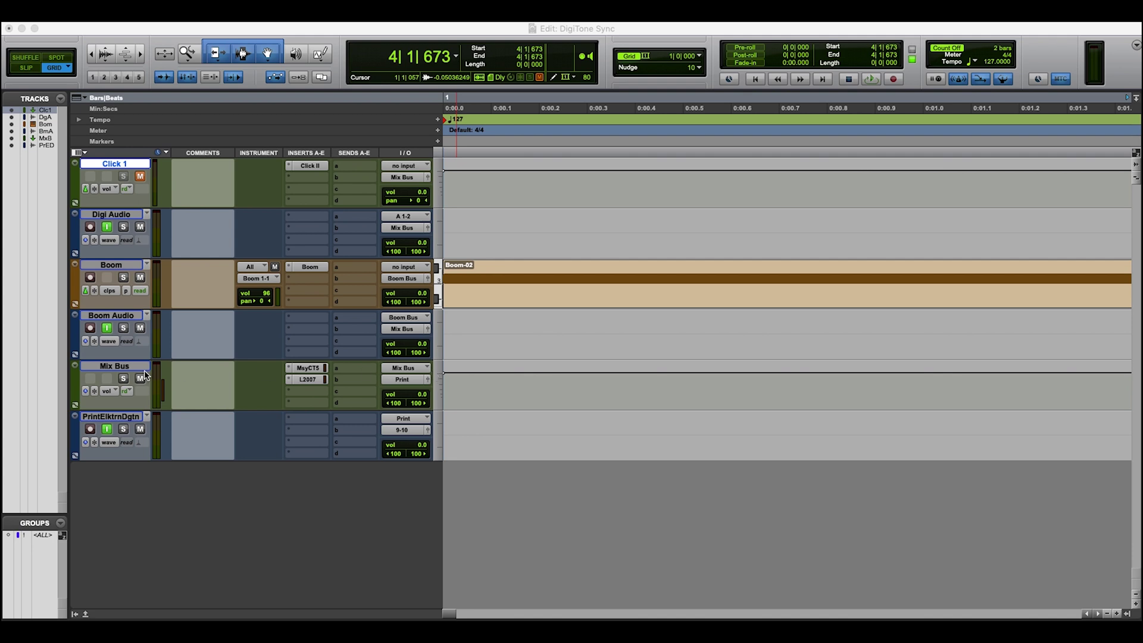
- Create a stereo Instrument Track named Maschine below the Mix Bus track
left_click(122, 365)
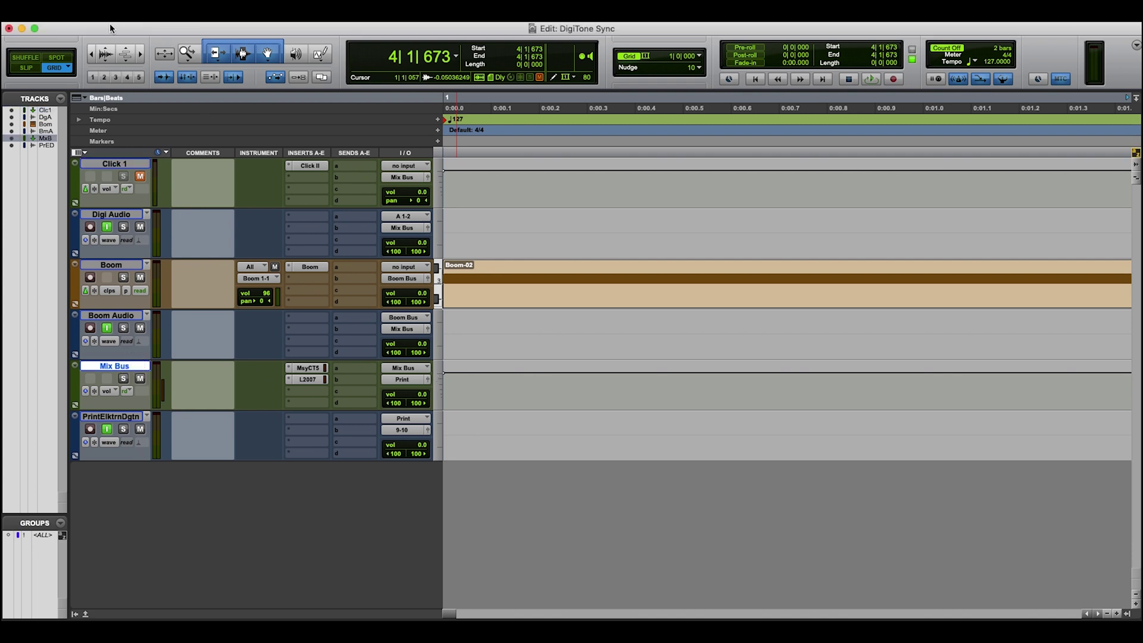
left_click(178, 22)
left_click(185, 35)
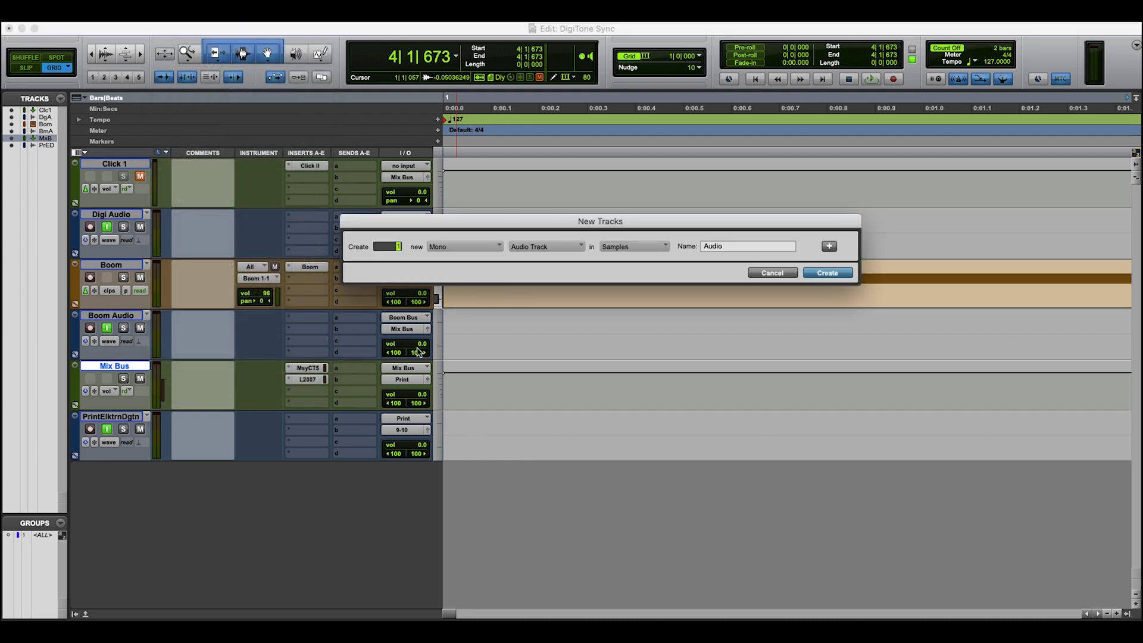
left_click(475, 252)
left_click(479, 257)
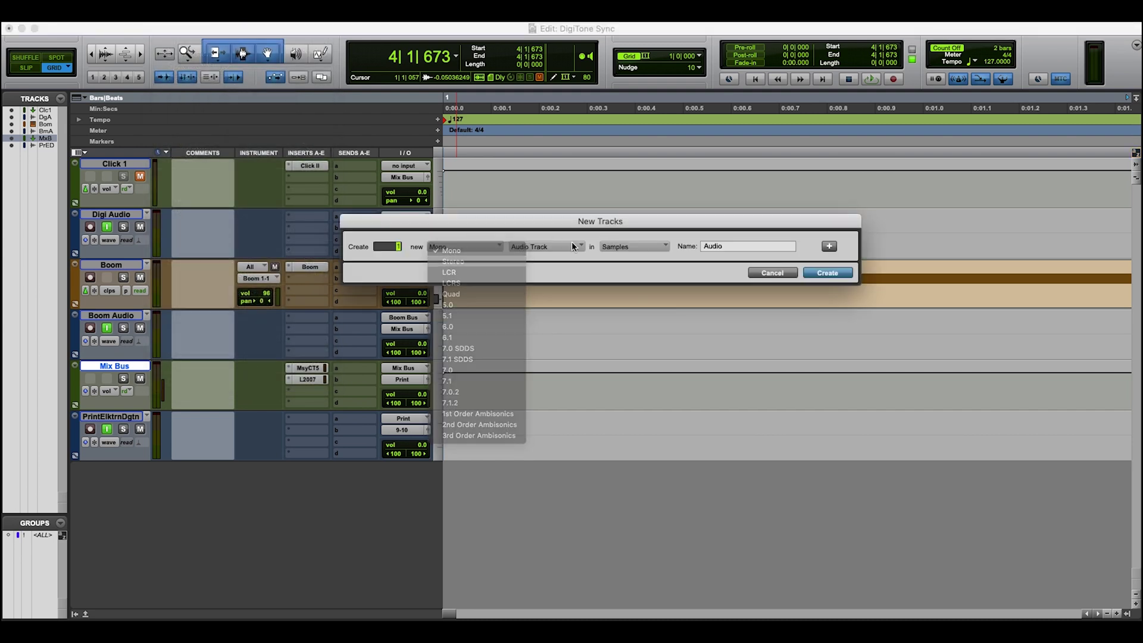
left_click(554, 246)
left_click(555, 248)
left_click(554, 248)
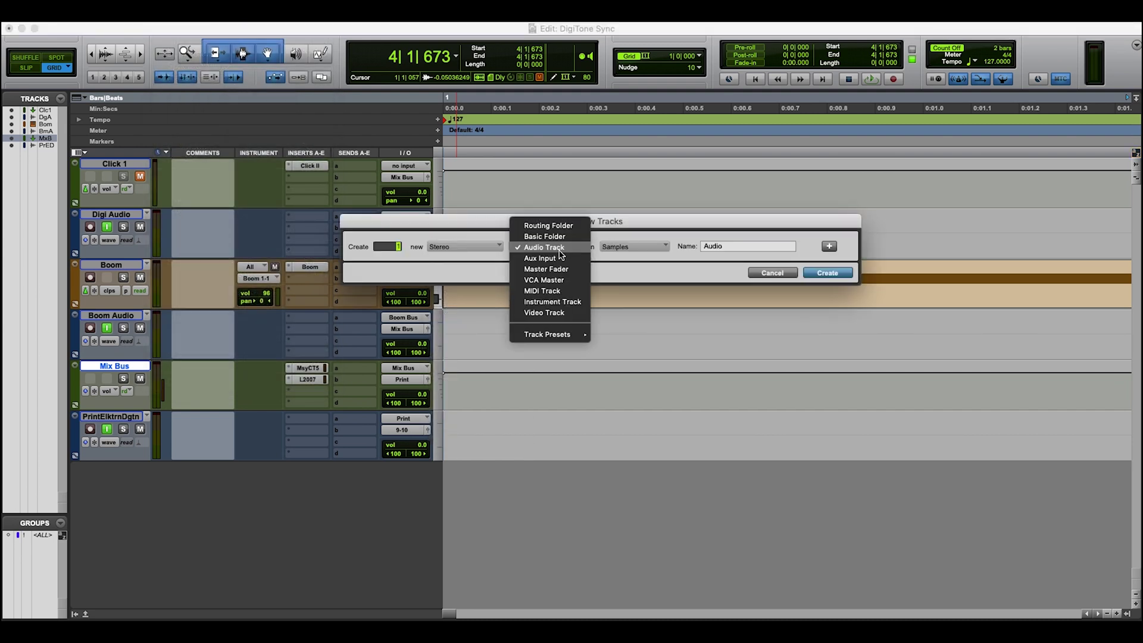
left_click(566, 301)
left_click(714, 246)
double_click(714, 246)
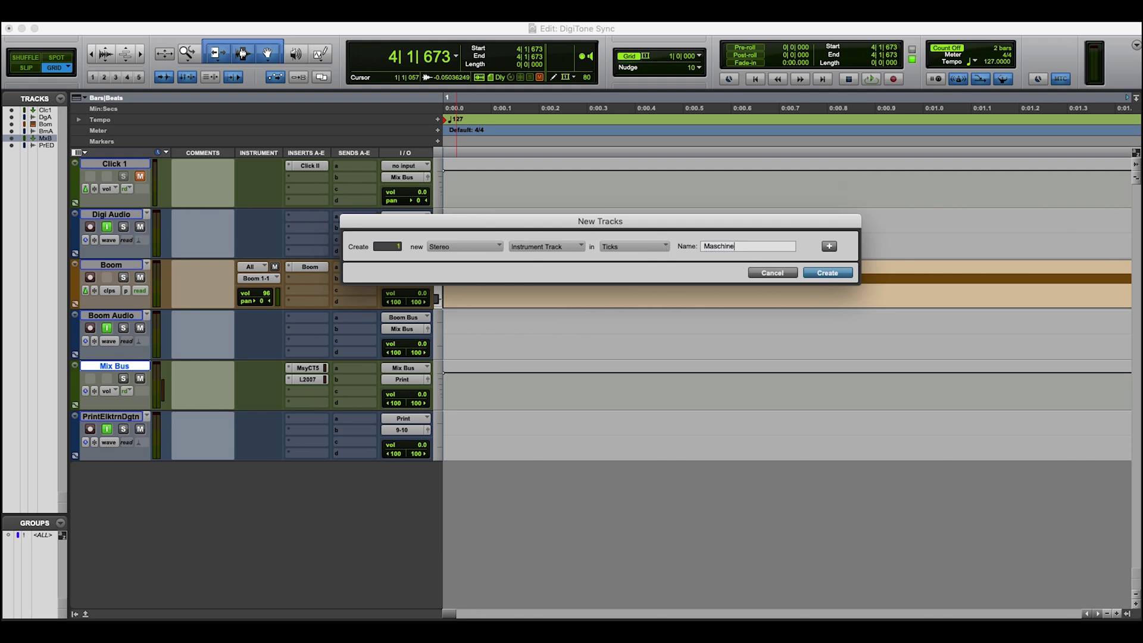
left_click(825, 273)
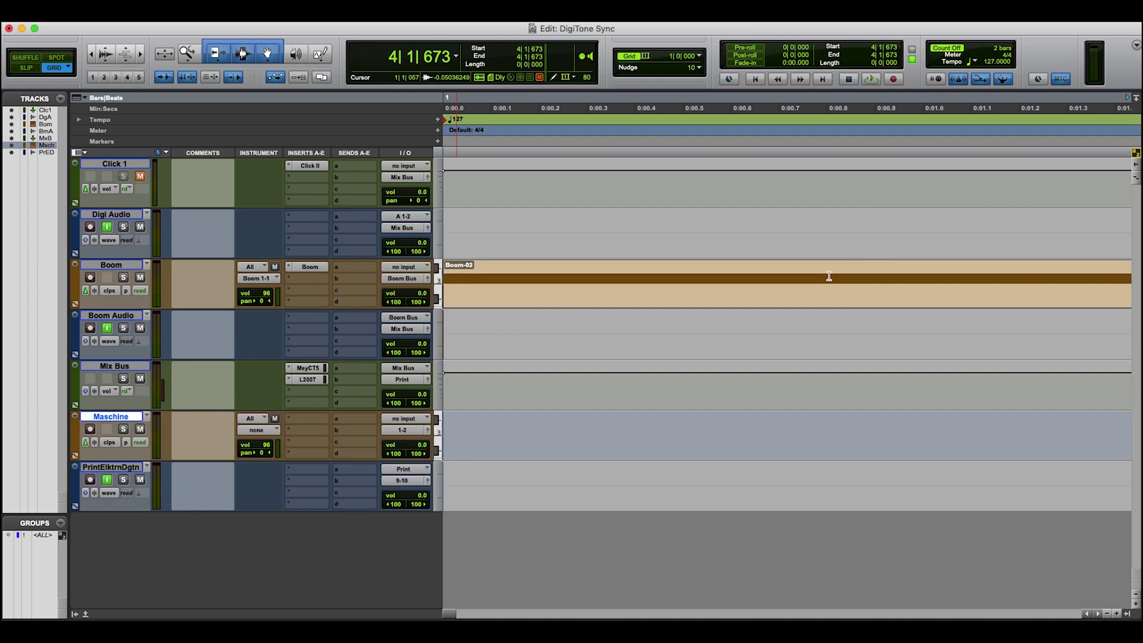
- Insert the stereo Maschine 2 instrument on the Maschine track and load the 3l3ktr0 Kit
left_click(298, 418)
mouse_move(367, 430)
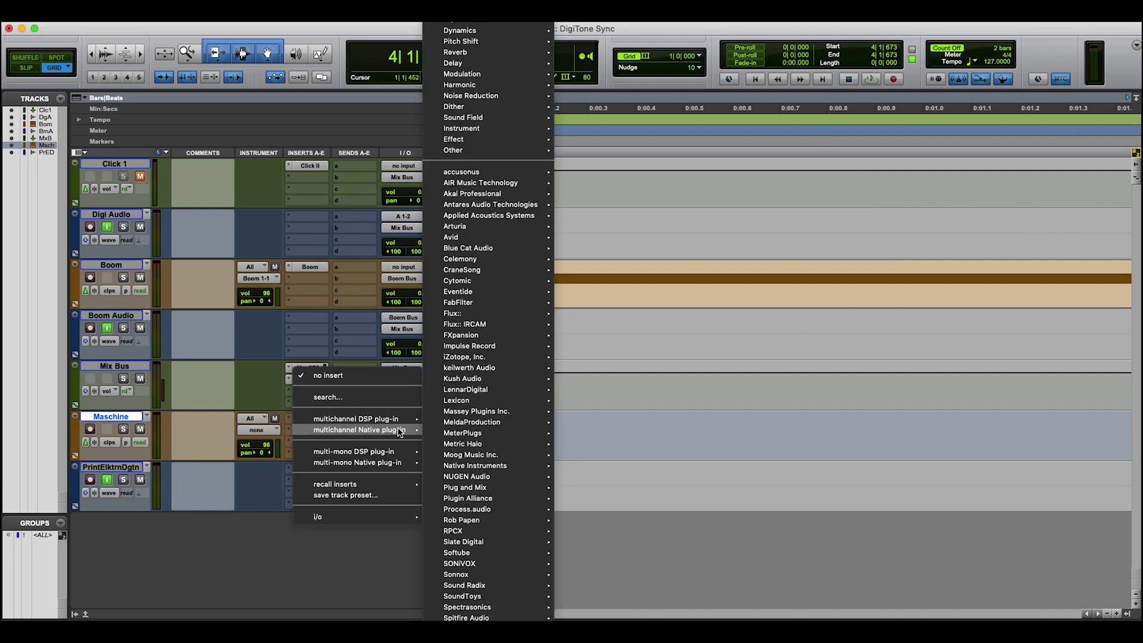
mouse_move(476, 466)
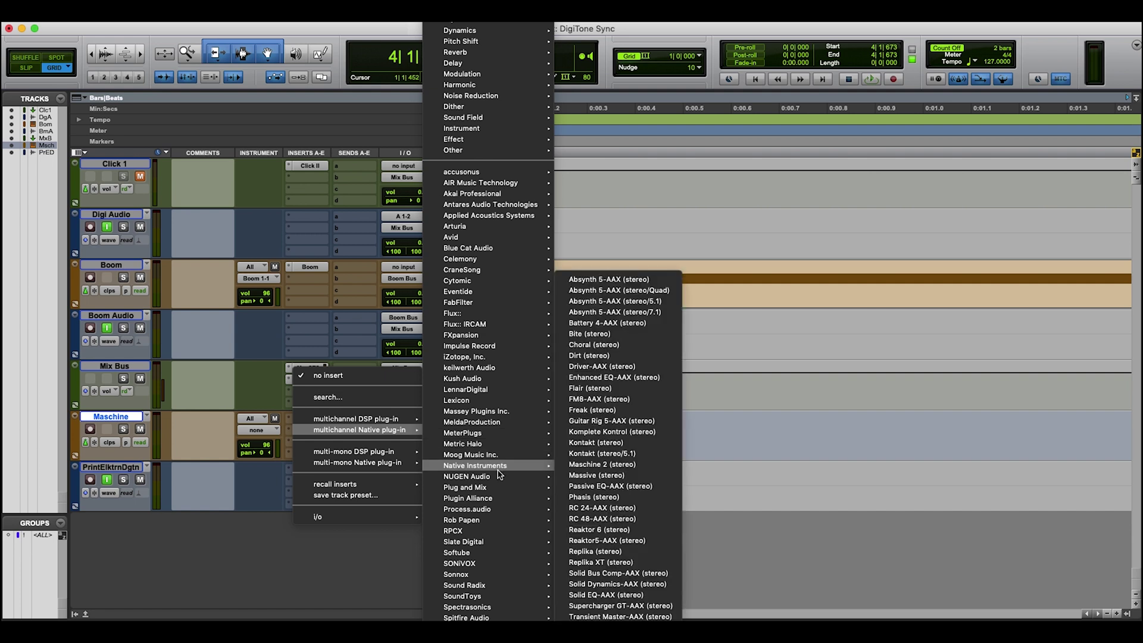
left_click(607, 470)
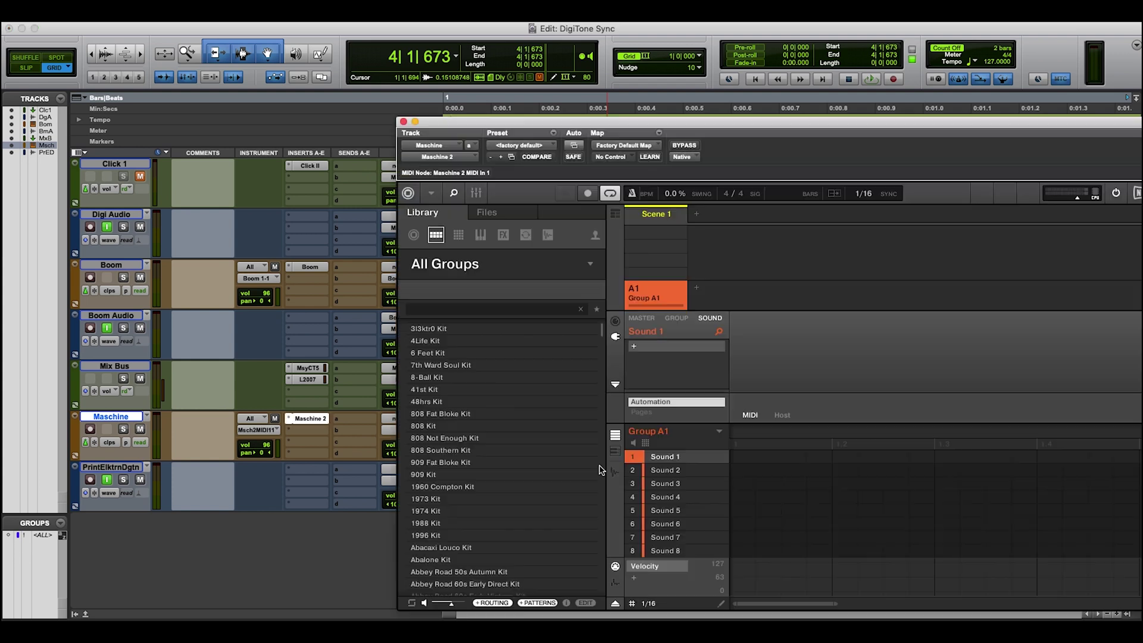
left_click(427, 346)
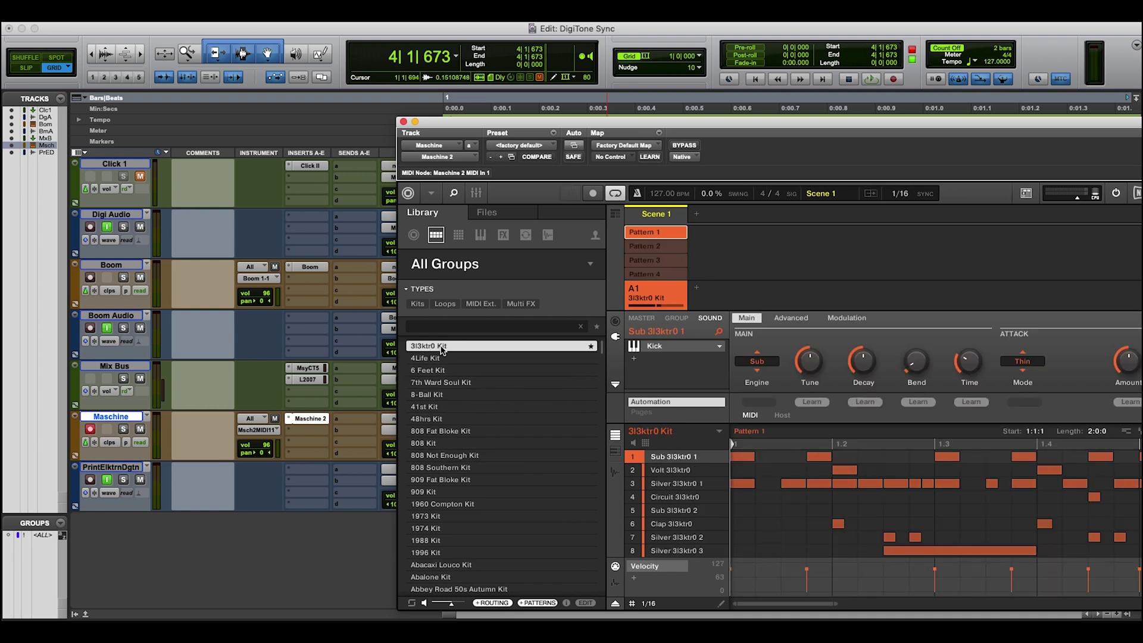
key("super+w")
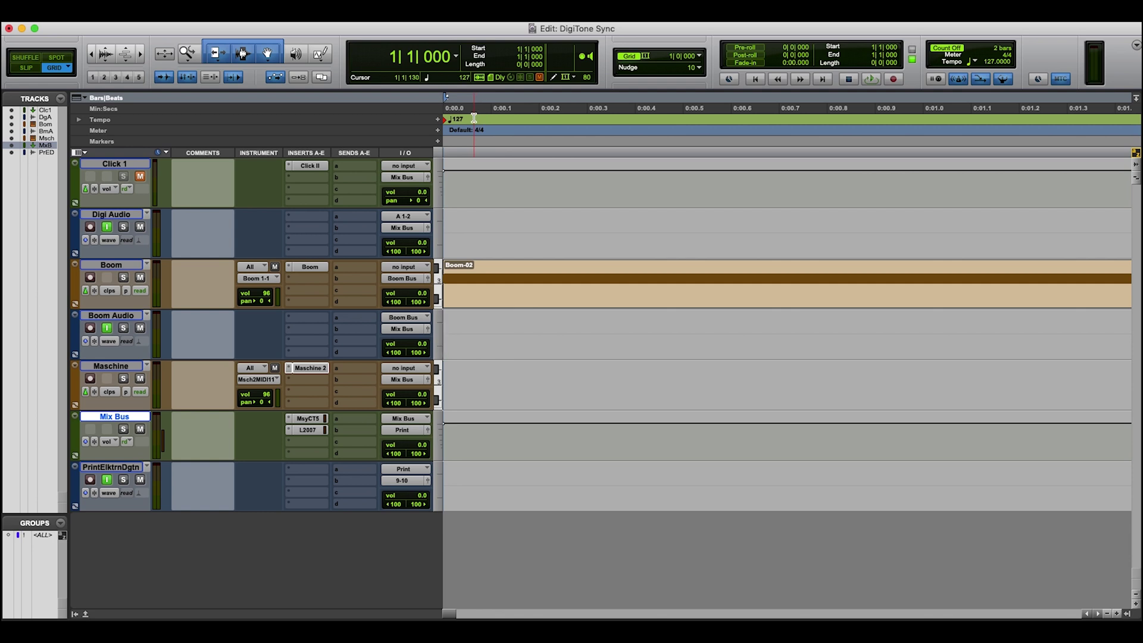
- Play the session briefly, then place the edit point near bar 3
key("space")
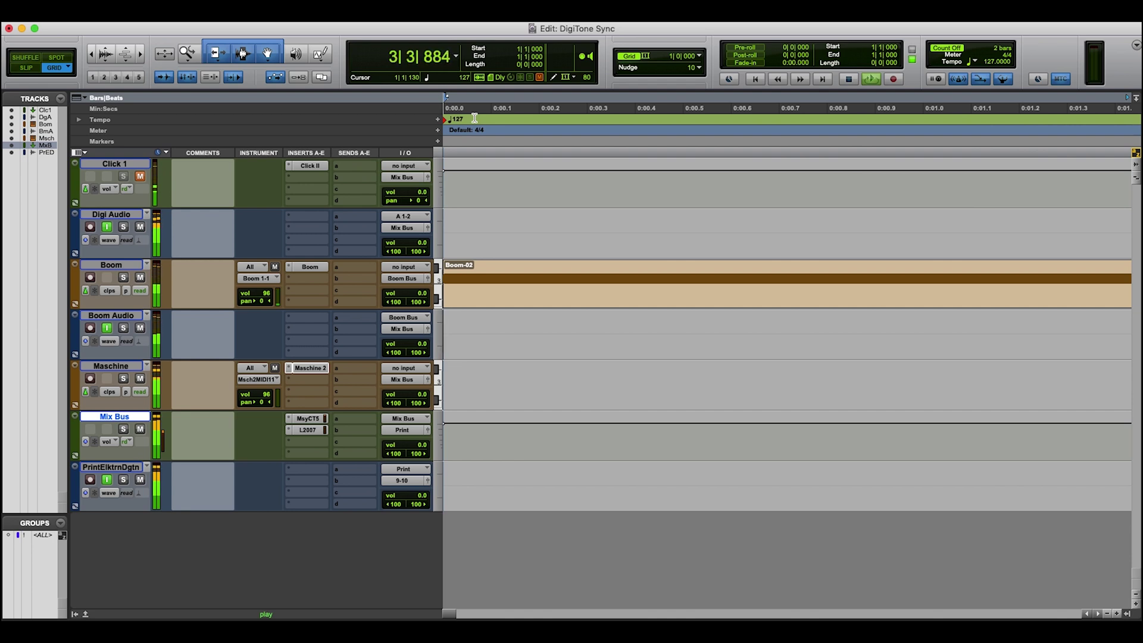
key("space")
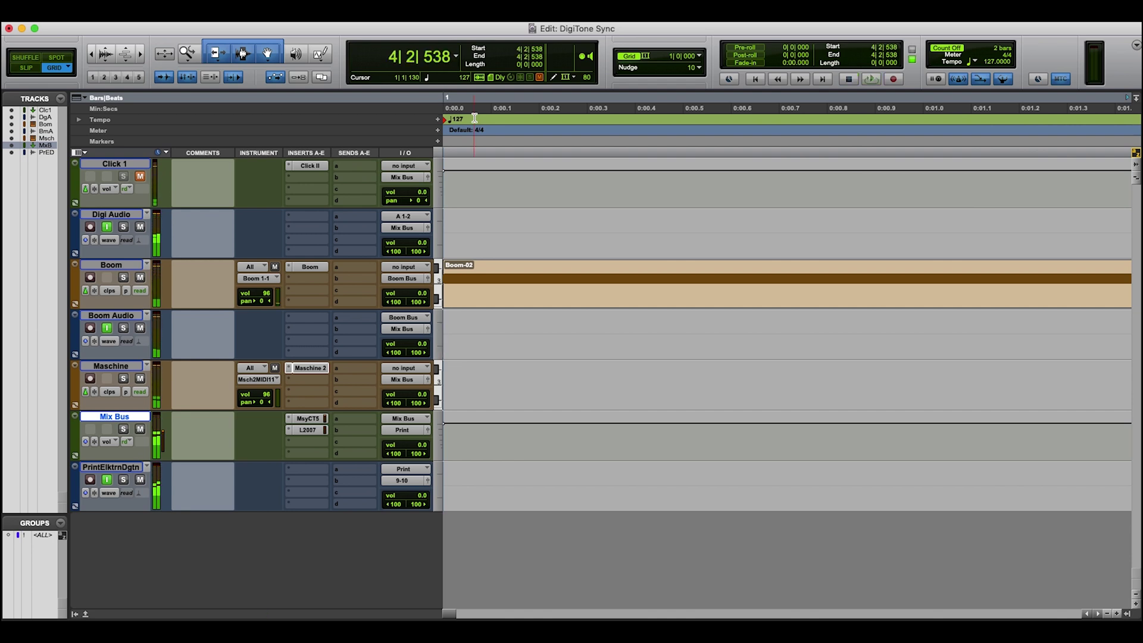
left_click(450, 119)
- Create a stereo audio track Maschine 1 below Maschine, input Bus 19-20, and play back to check it
left_click(137, 366)
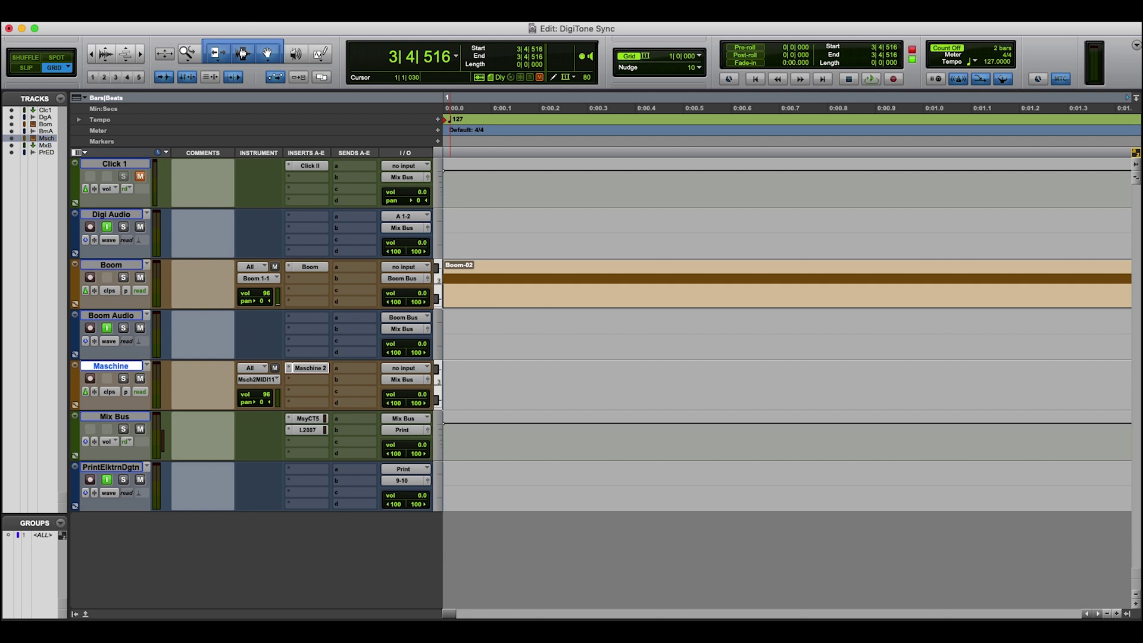
left_click(173, 9)
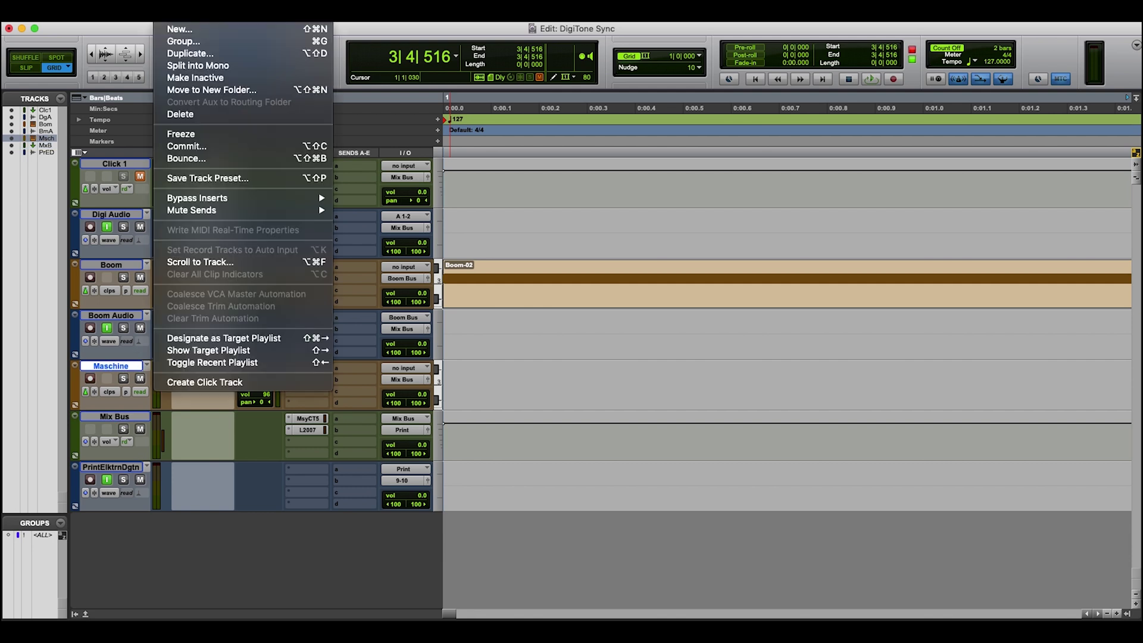
left_click(200, 30)
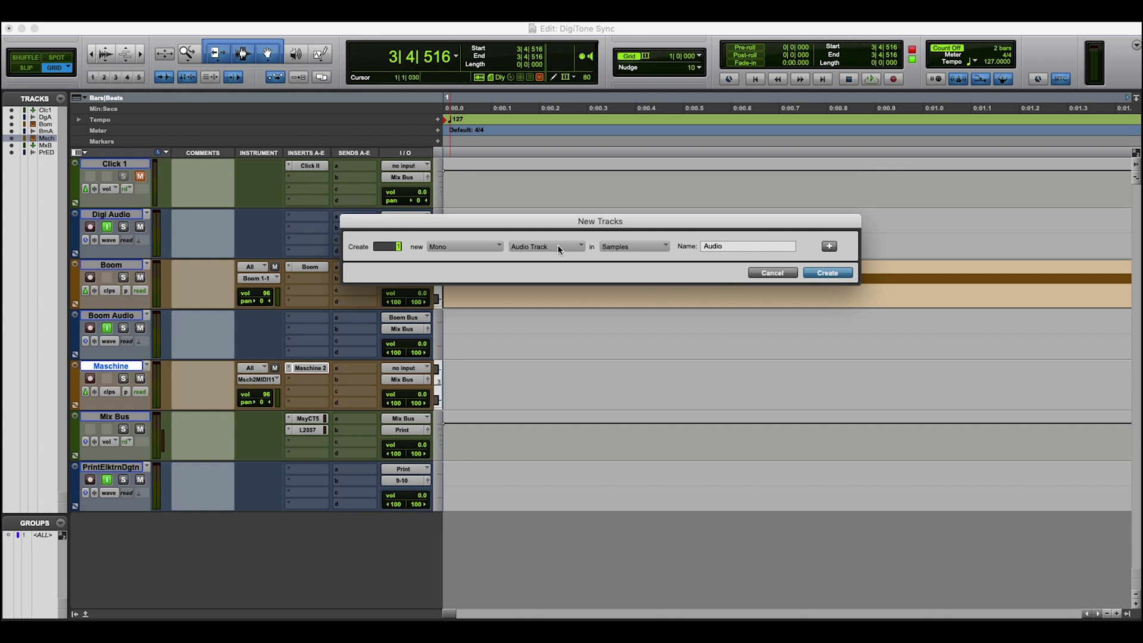
left_click(484, 246)
left_click(495, 261)
left_click(671, 243)
key("Return")
key("Return")
key("space")
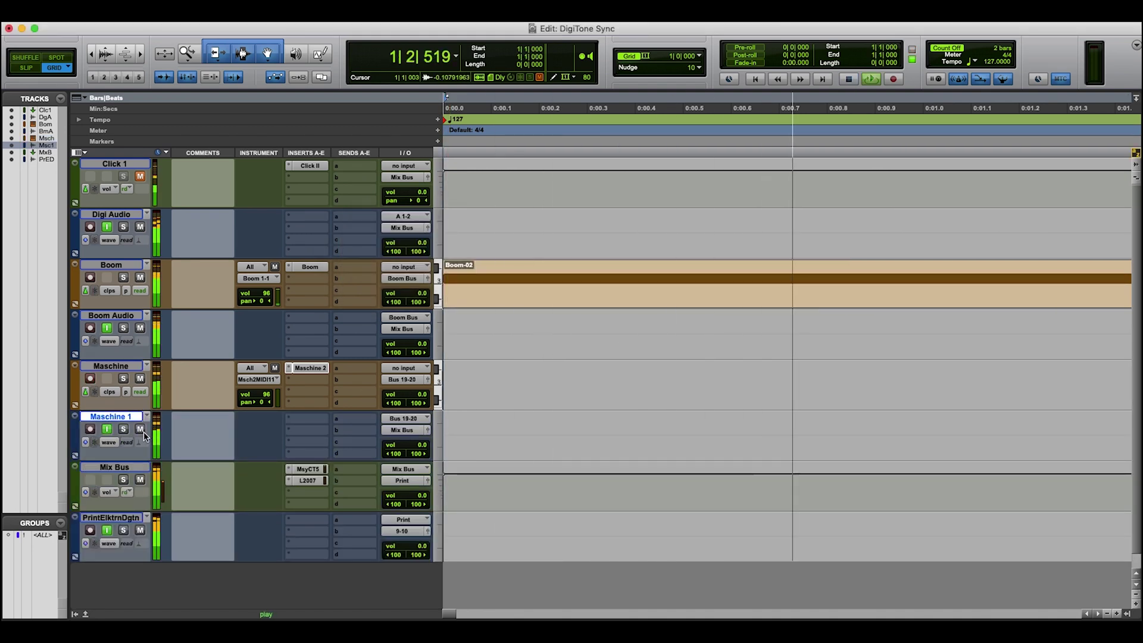
key("space")
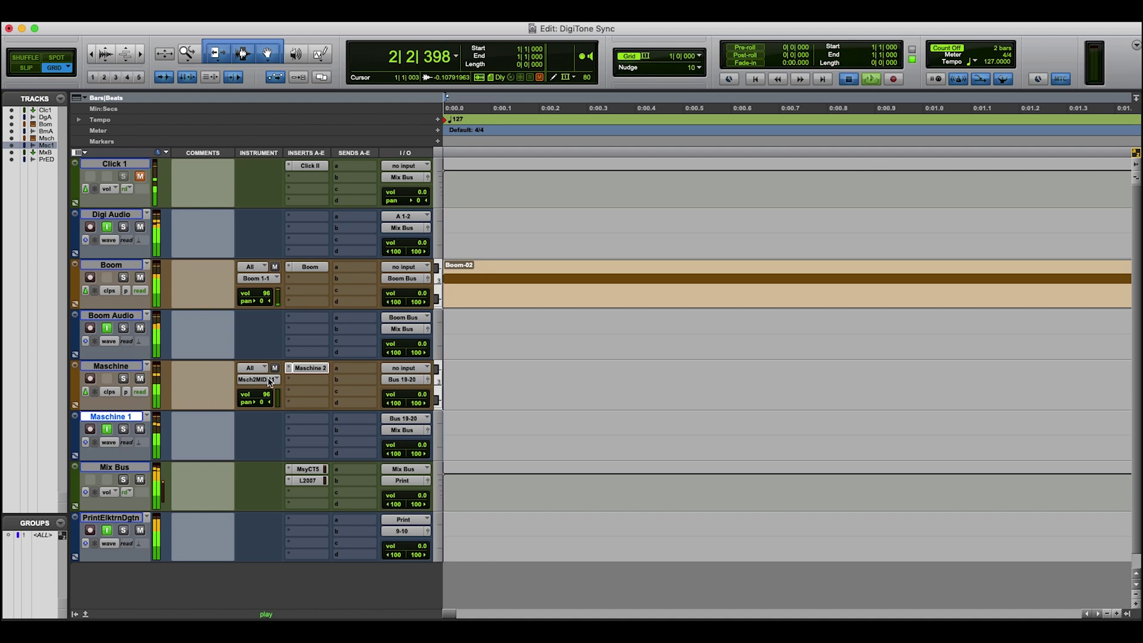
left_click(90, 429)
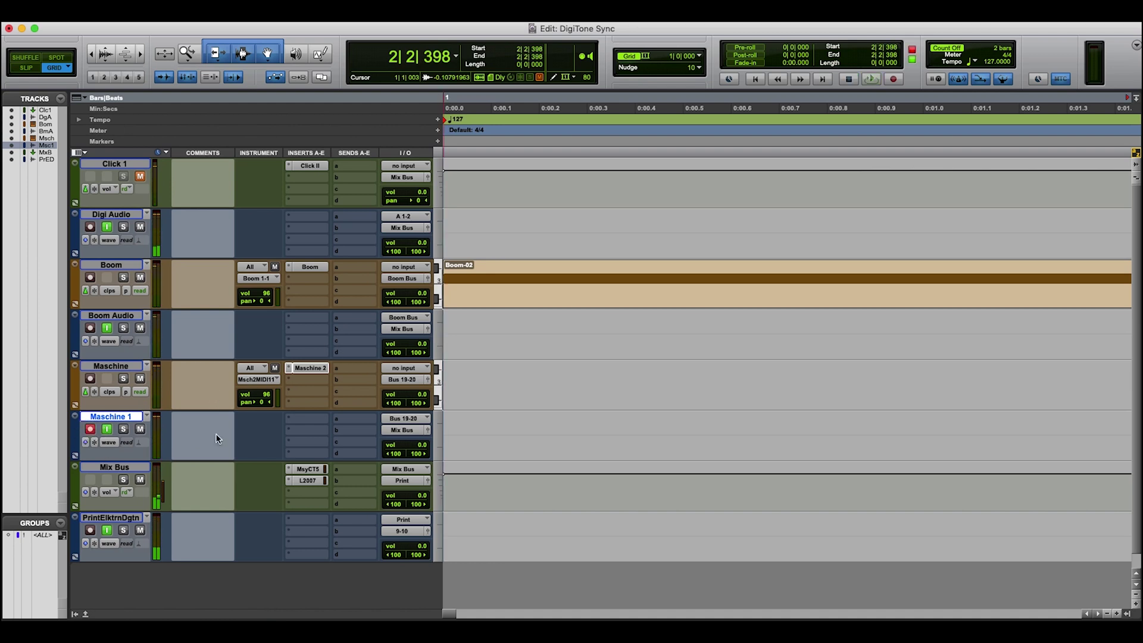
left_click(445, 97)
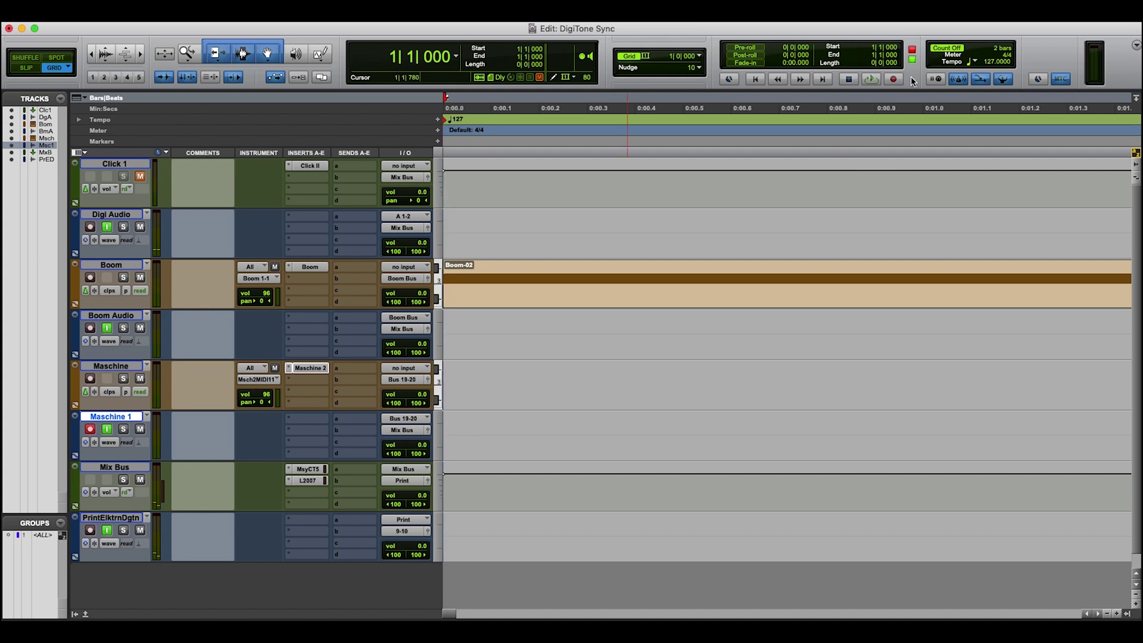
left_click(871, 79)
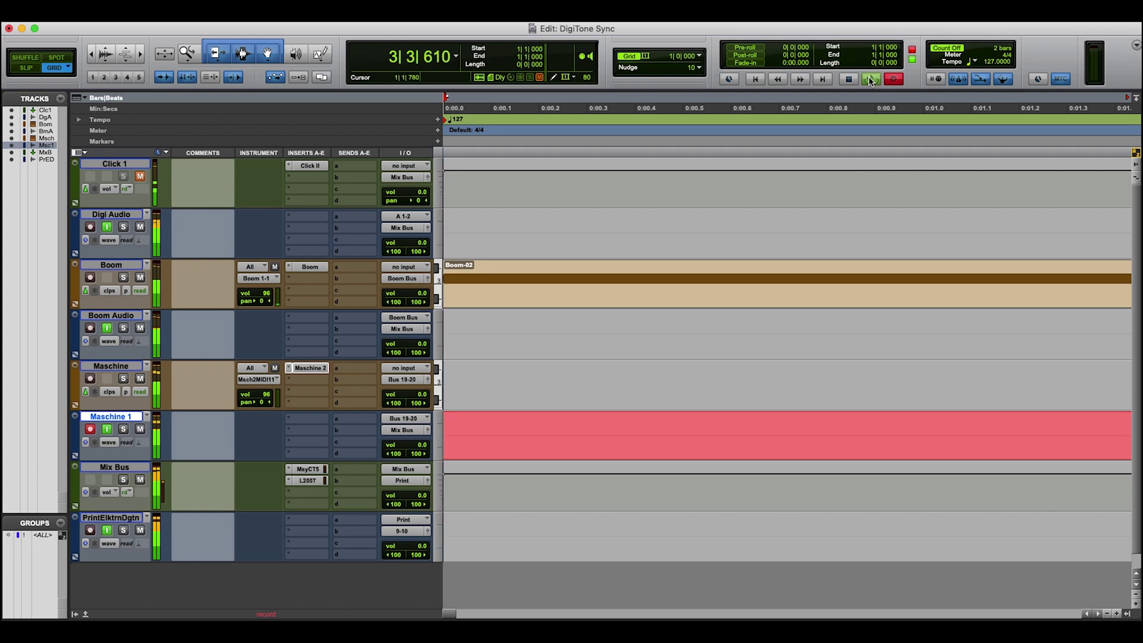
left_click(870, 81)
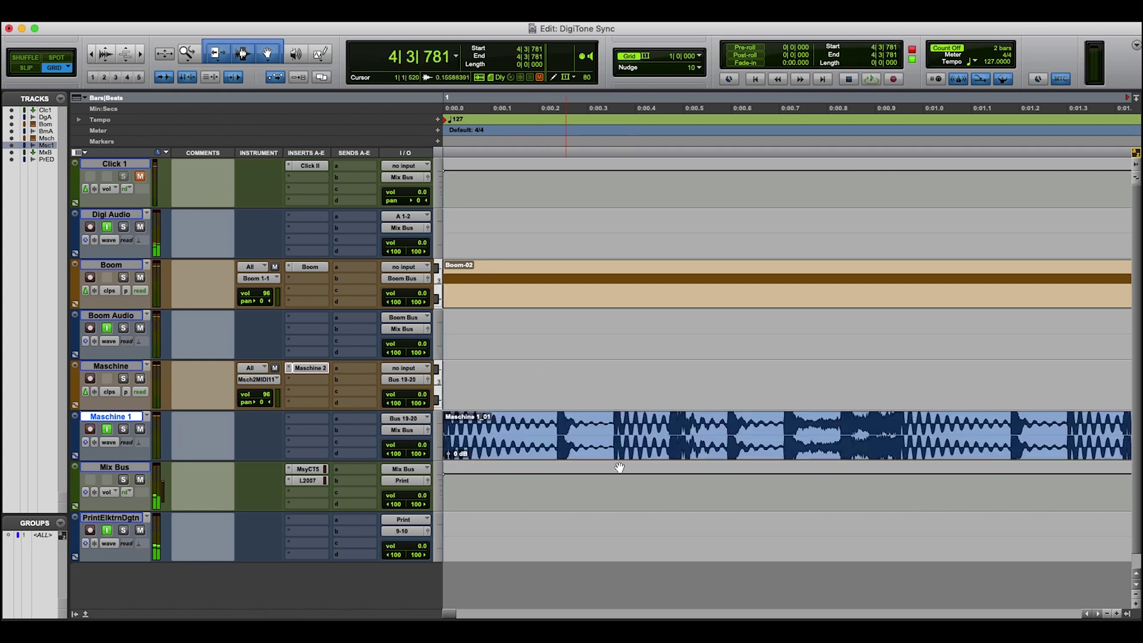
scroll(664, 446, "down", 4)
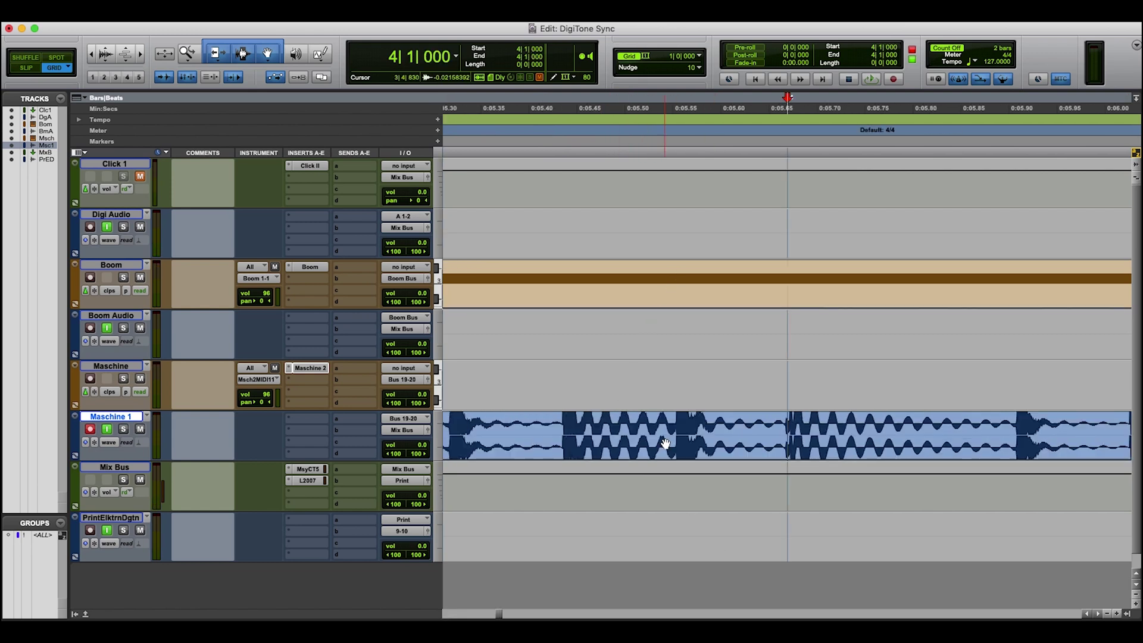
scroll(665, 445, "down", 1)
key("super+z")
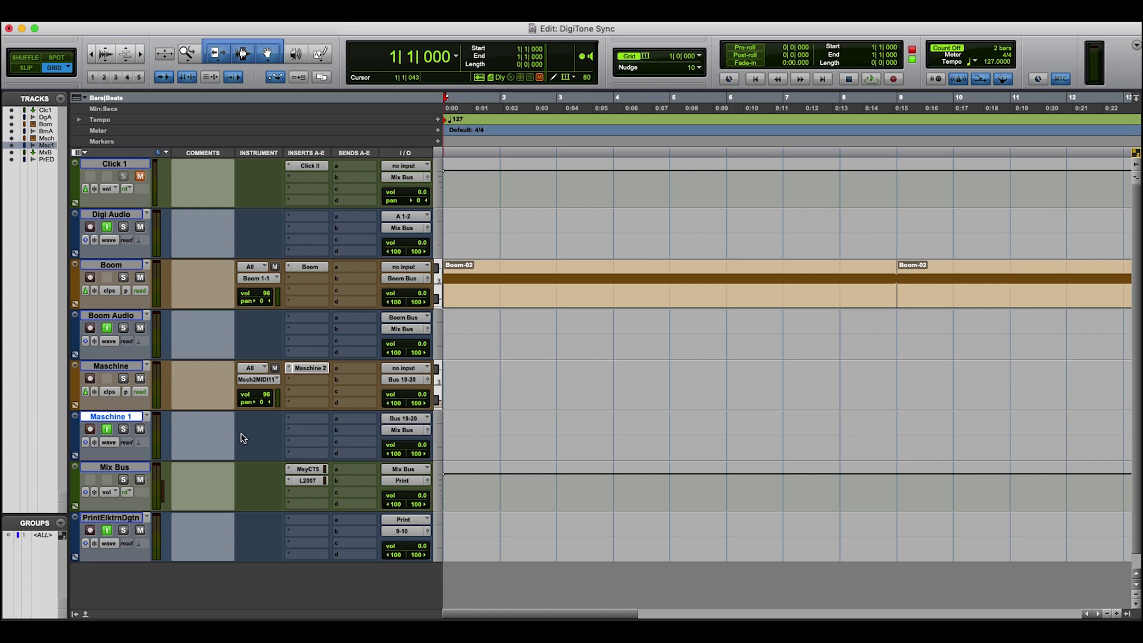
key("super+equal")
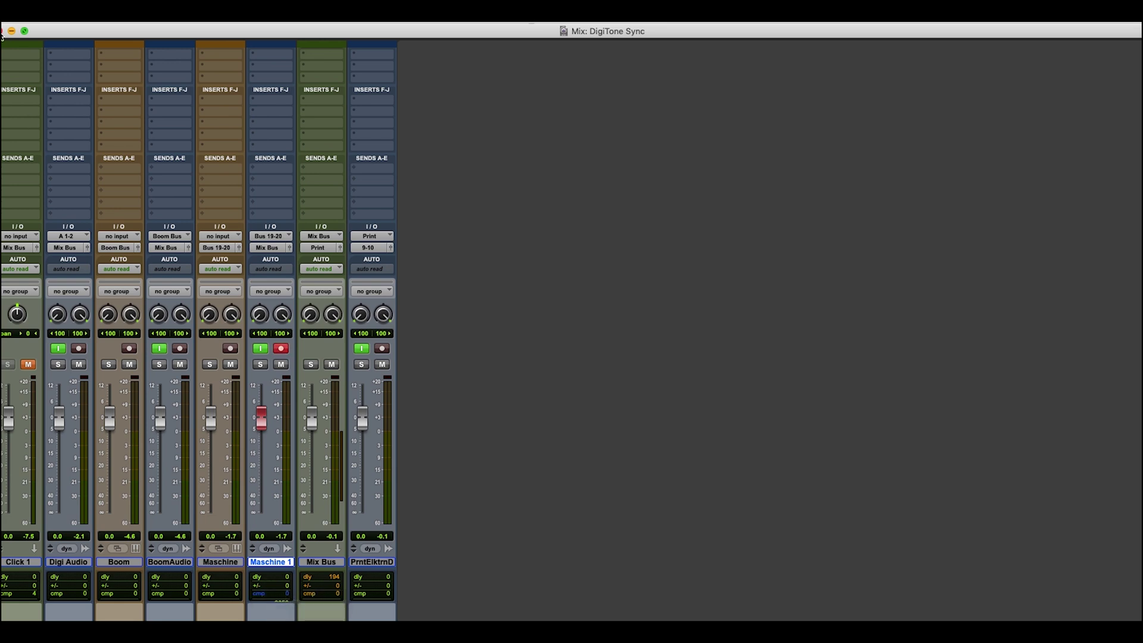
key("super+equal")
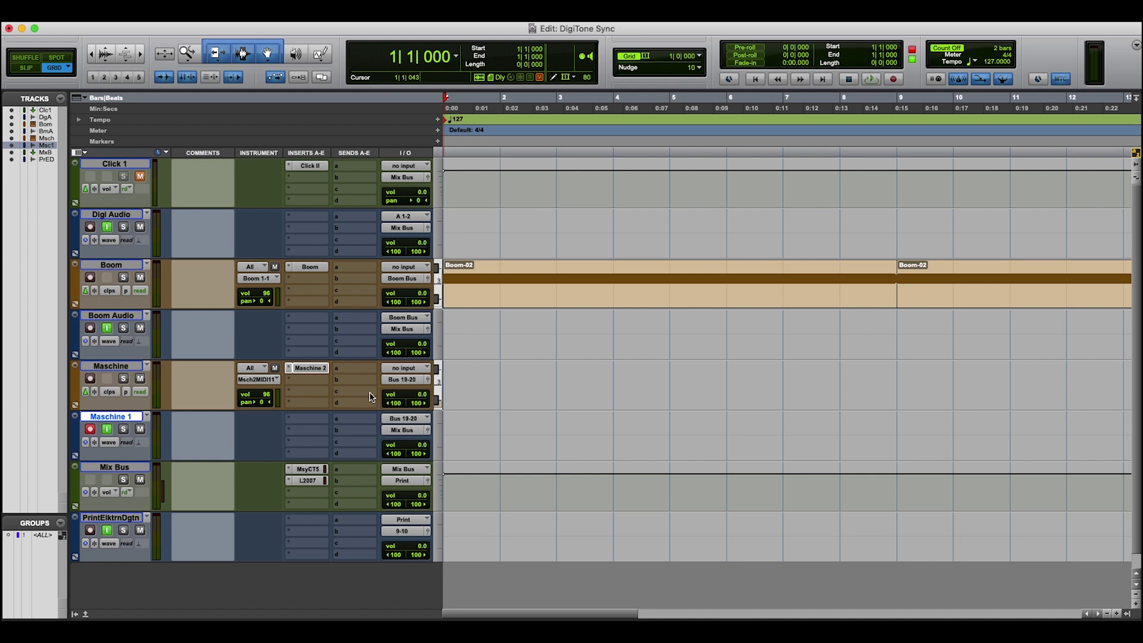
key("space")
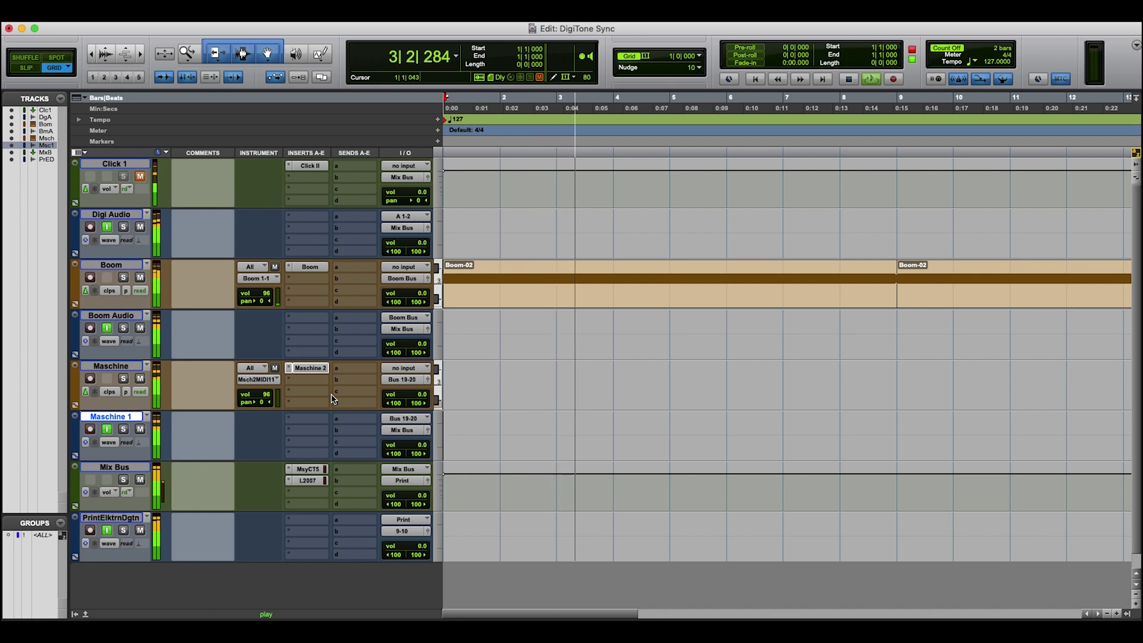
key("space")
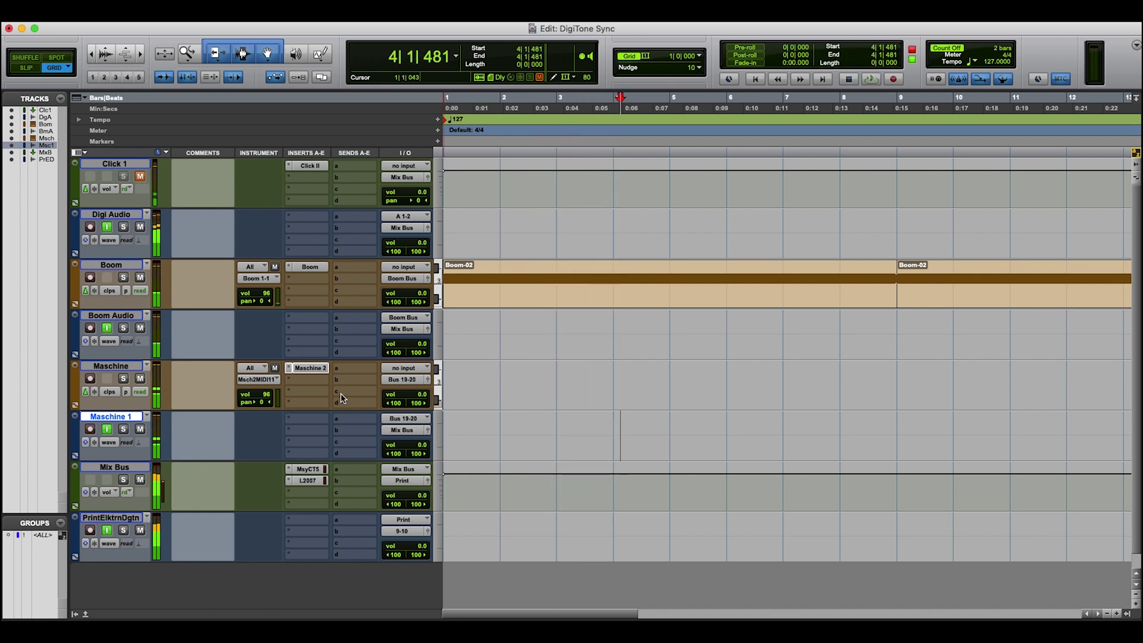
key("Return")
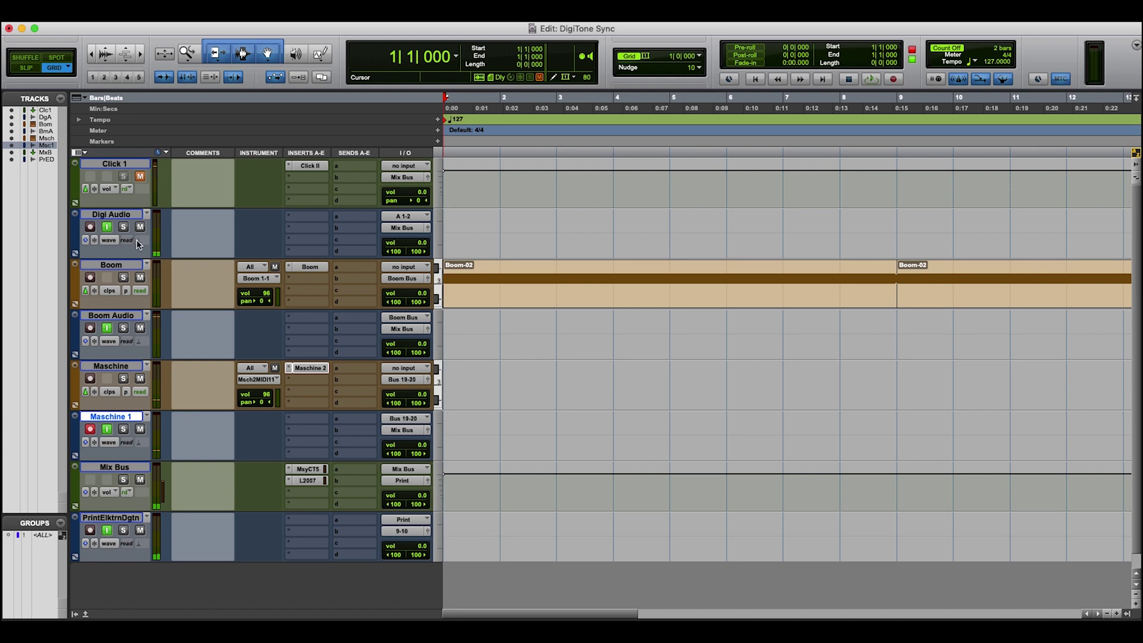
left_click(140, 227)
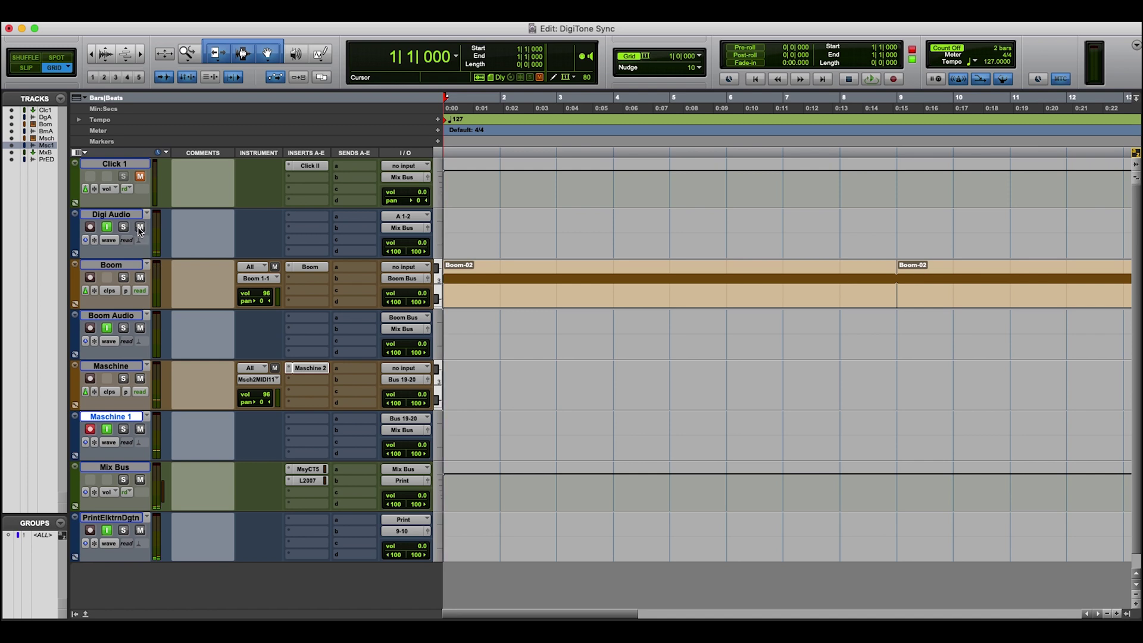
left_click(140, 278)
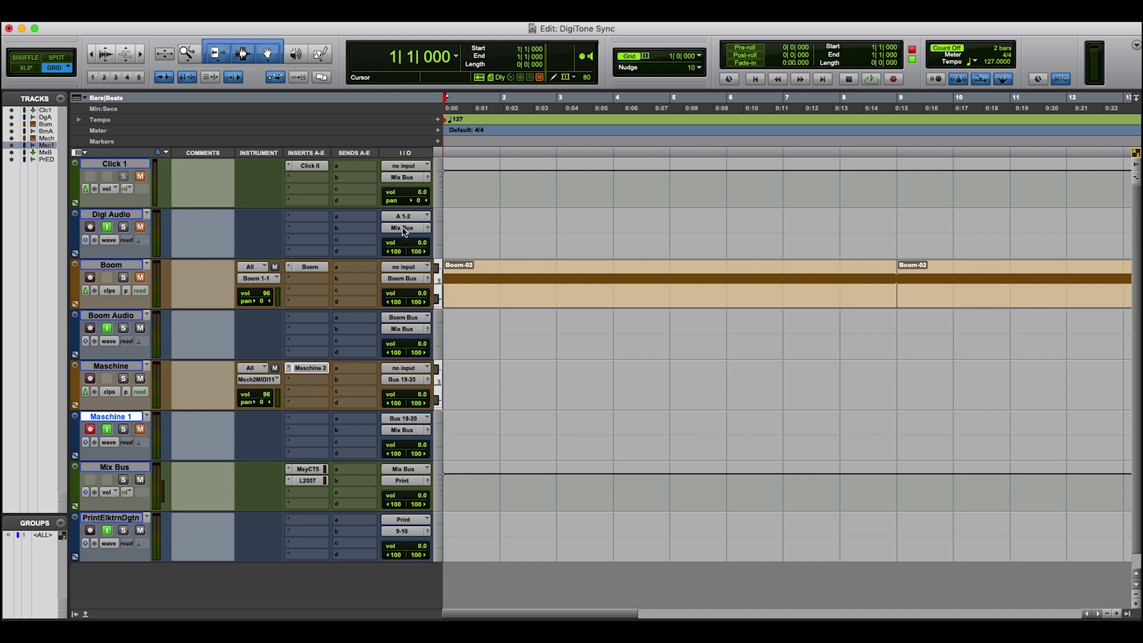
key("space")
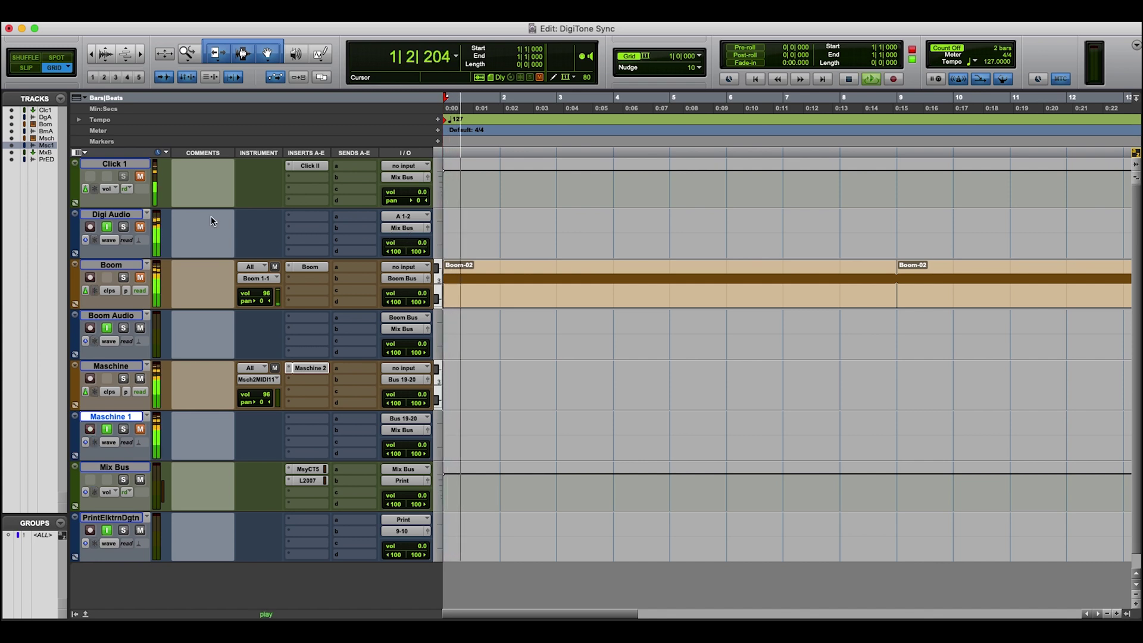
left_click(139, 229)
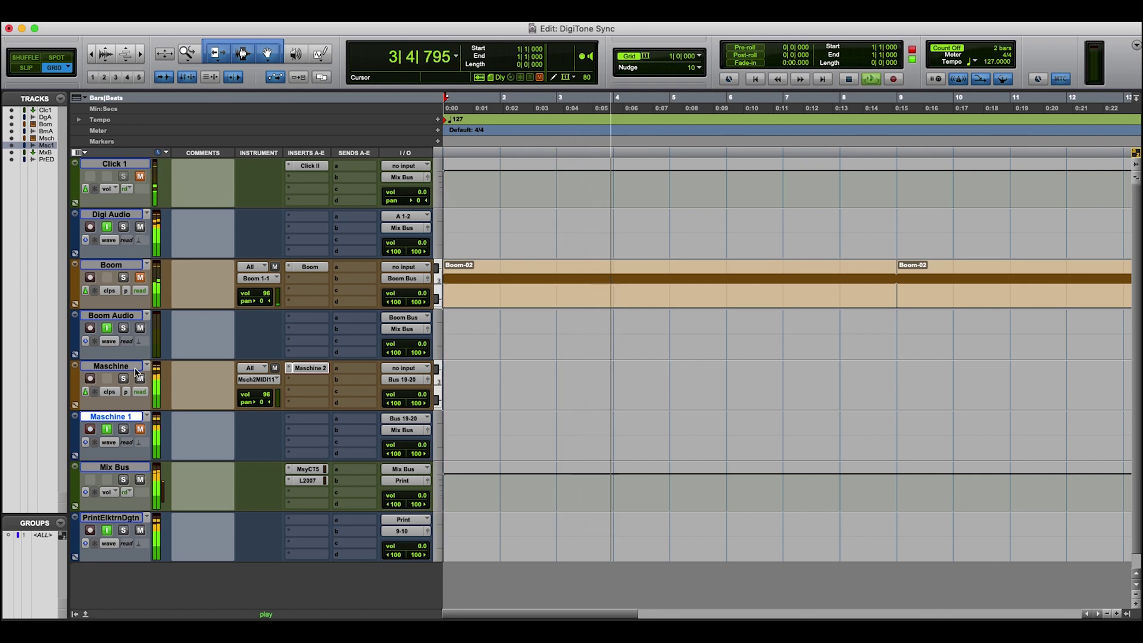
left_click(140, 278)
left_click(140, 279)
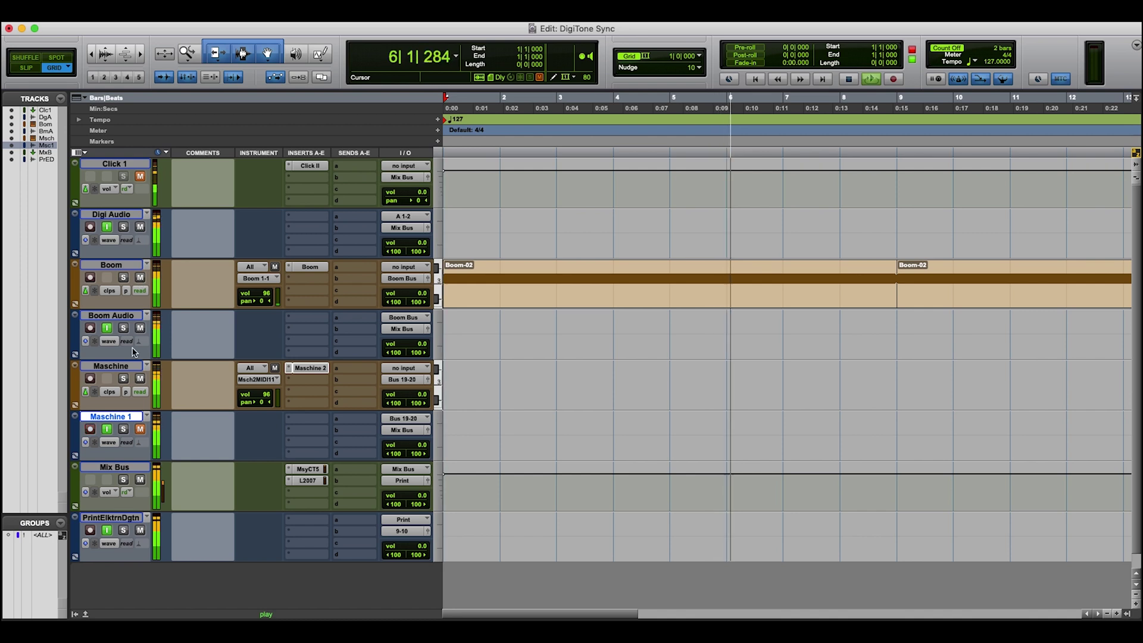
left_click(140, 429)
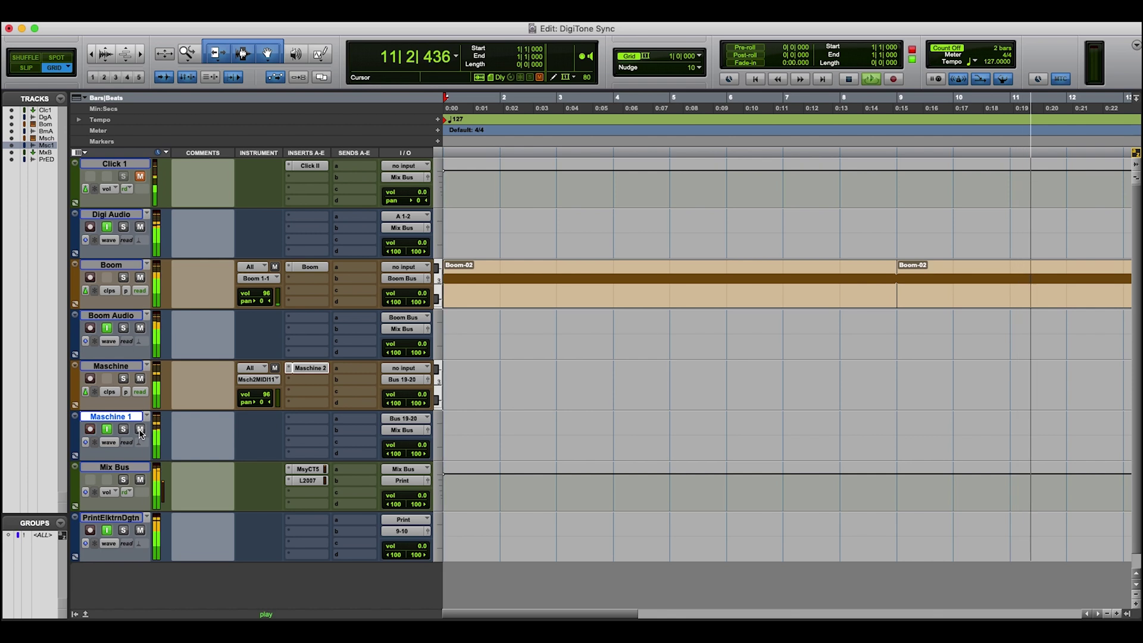
key("space")
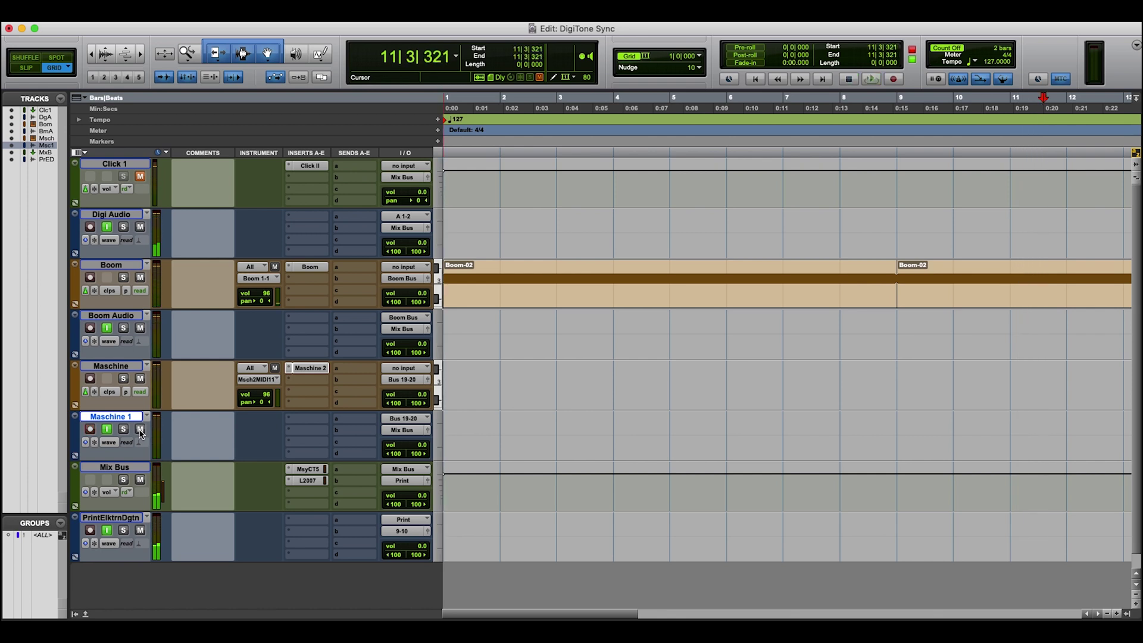